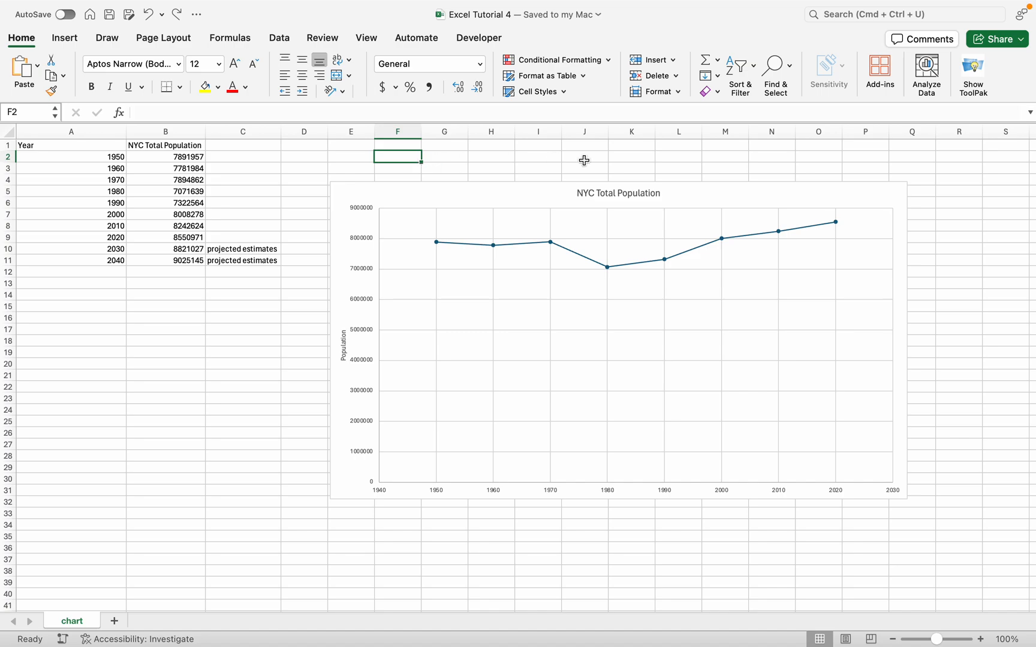
Add a linear trendline to the NYC Total Population chart
left_click(632, 317)
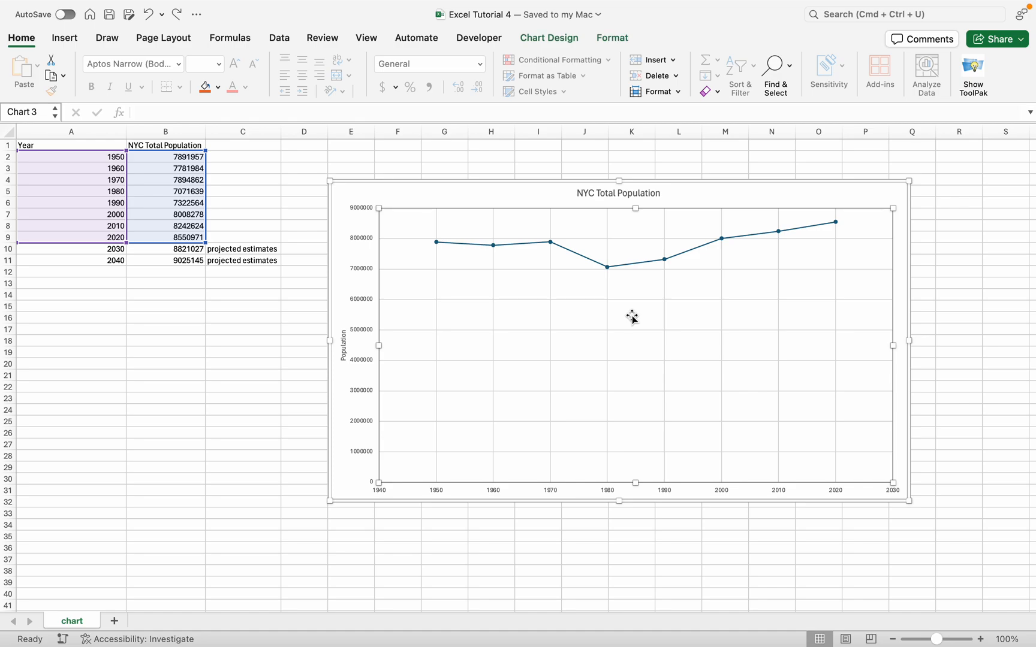
left_click(550, 39)
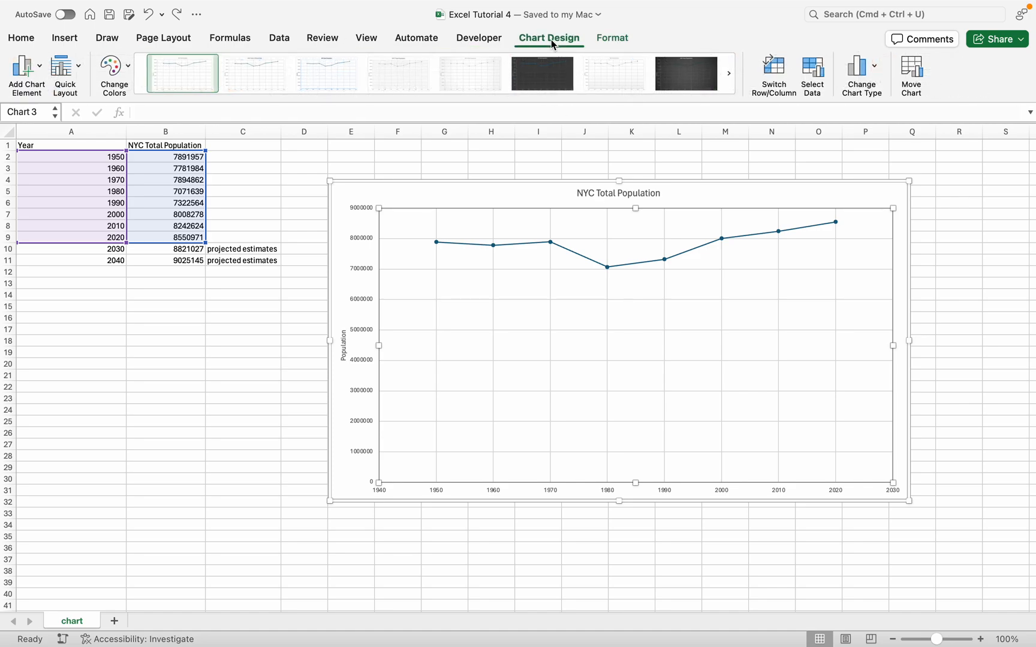
left_click(32, 72)
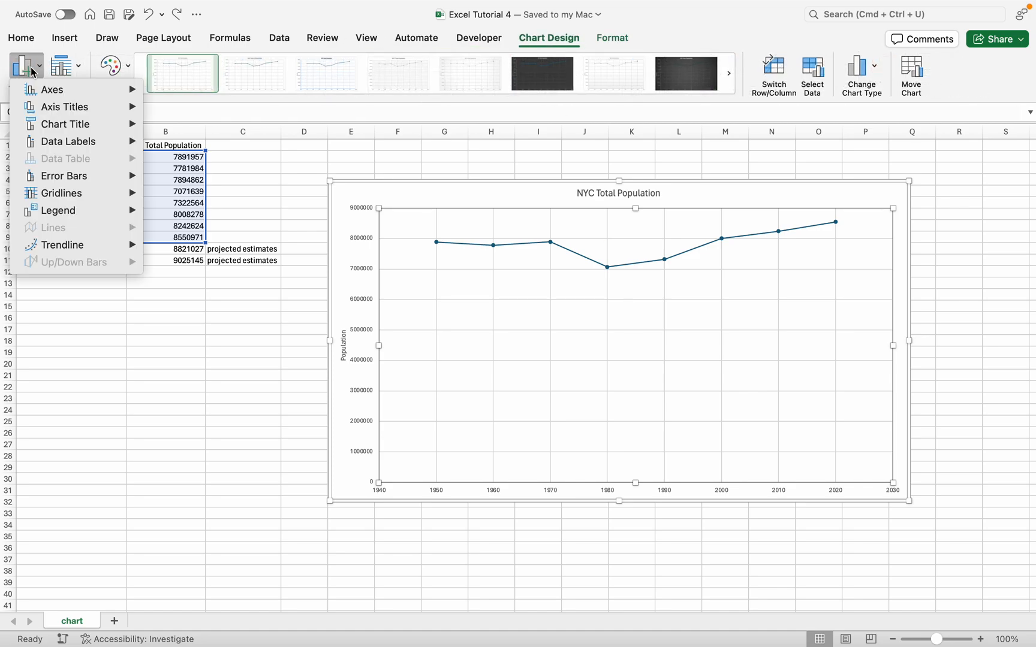
mouse_move(81, 251)
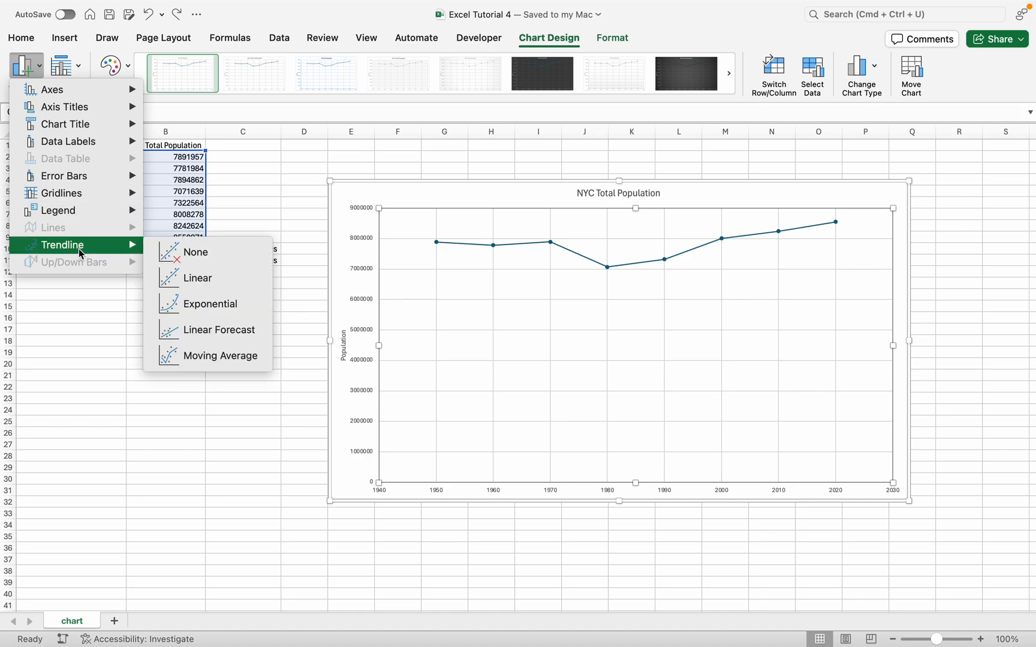
left_click(187, 291)
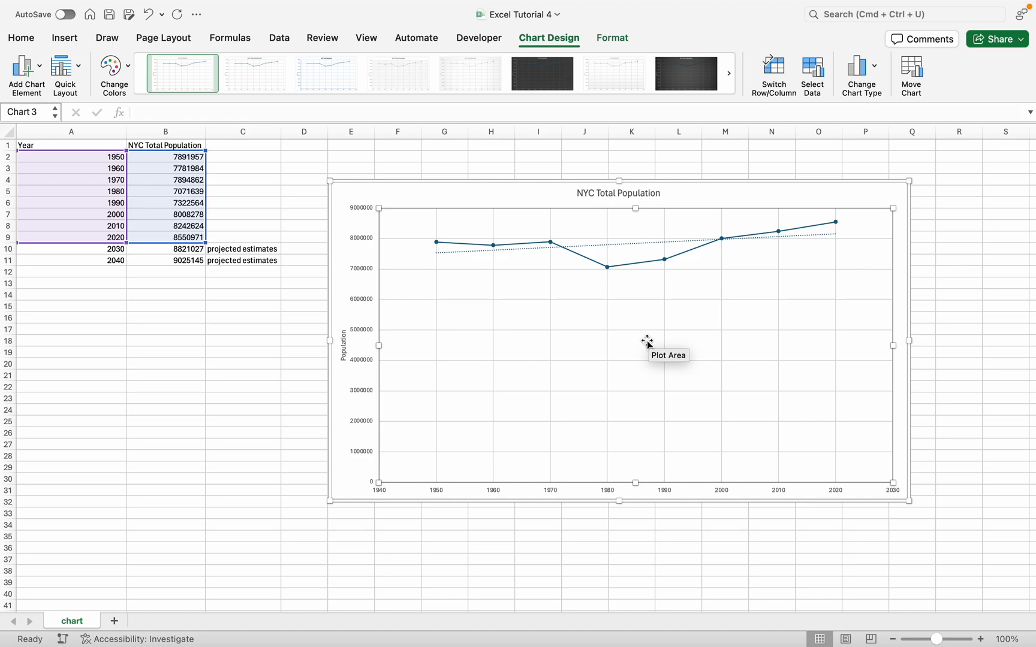
Display the trendline's equation and R-squared value on the chart
double_click(612, 248)
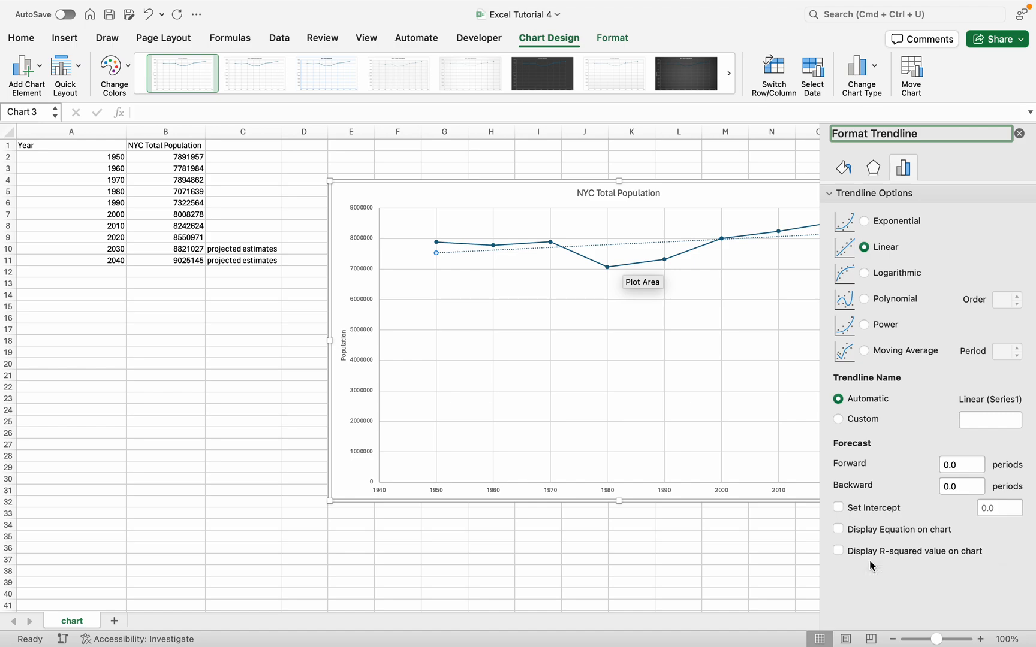
left_click(839, 529)
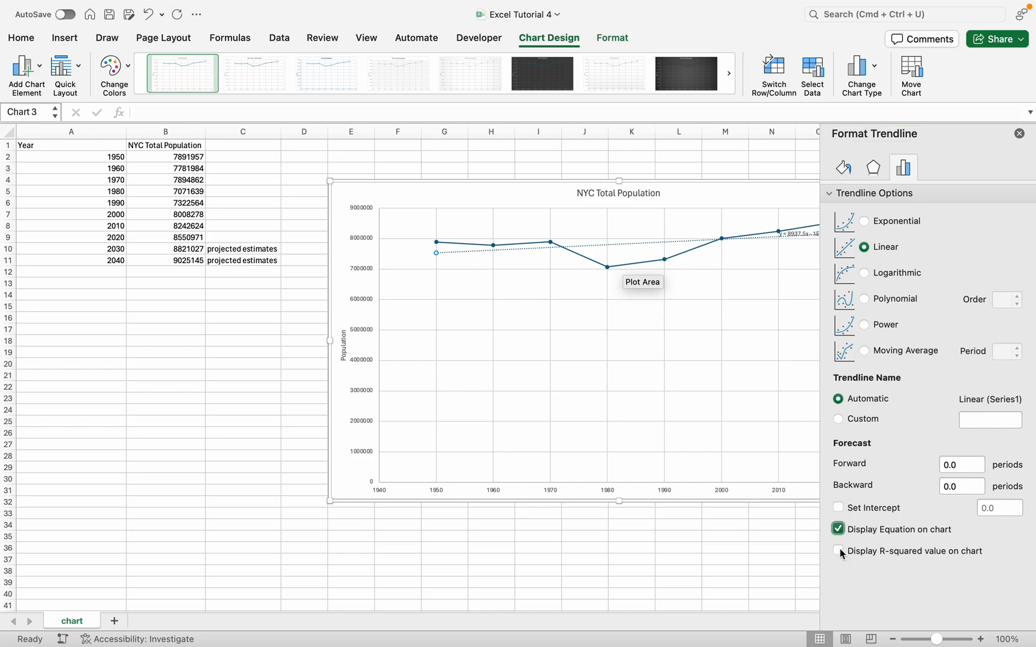
left_click(839, 549)
Move the trendline equation label just below the trendline's end and set its font size to 12
scroll(707, 514, "right", 1)
scroll(682, 513, "right", 2)
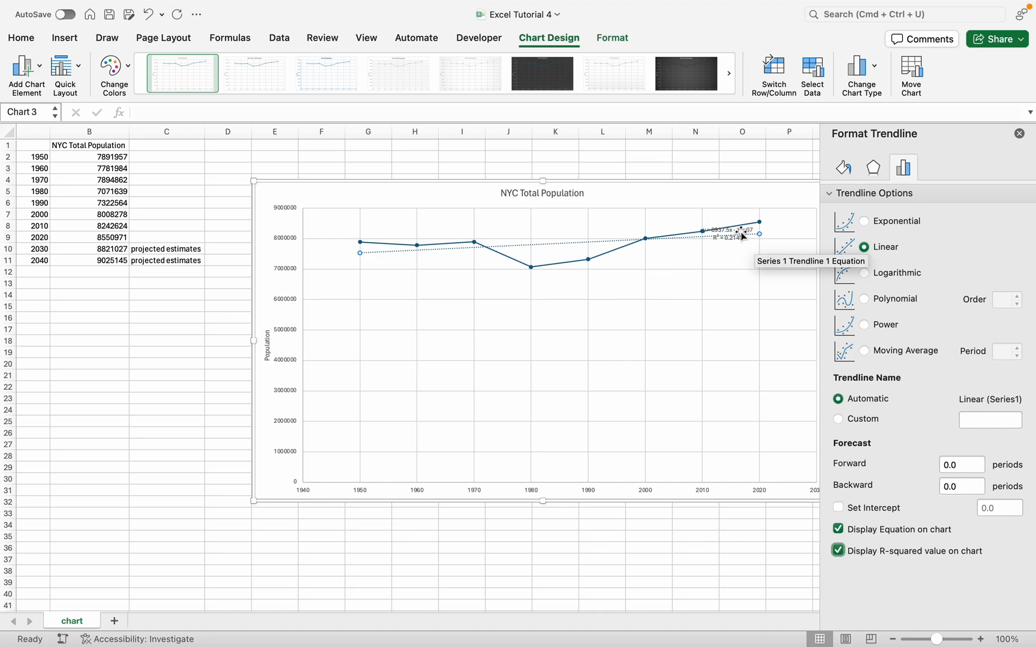
left_click_drag(742, 234, 758, 254)
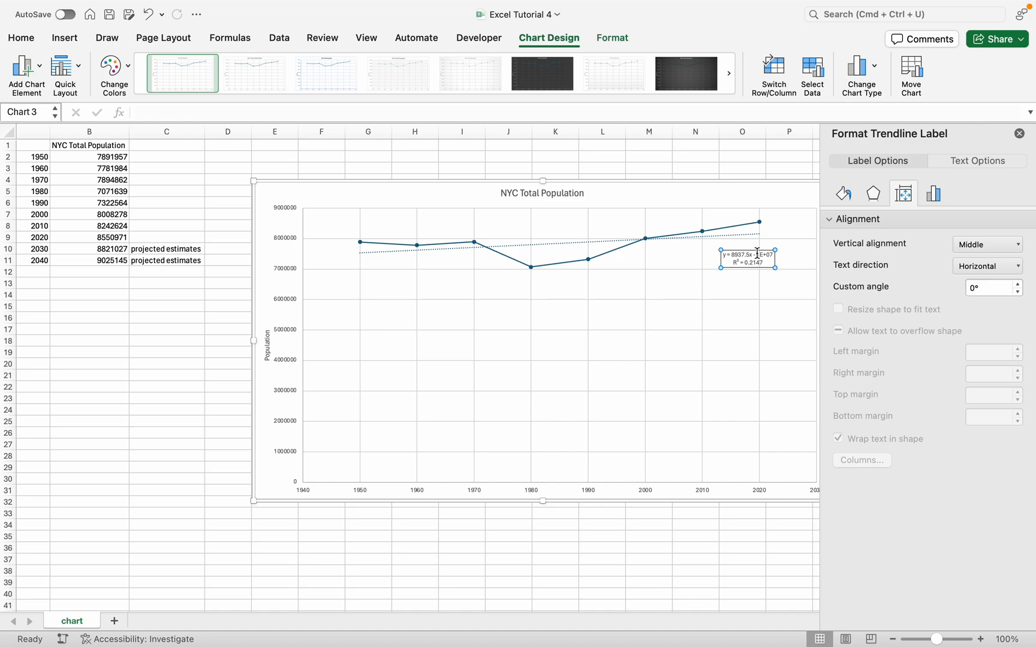
left_click(27, 42)
left_click(219, 63)
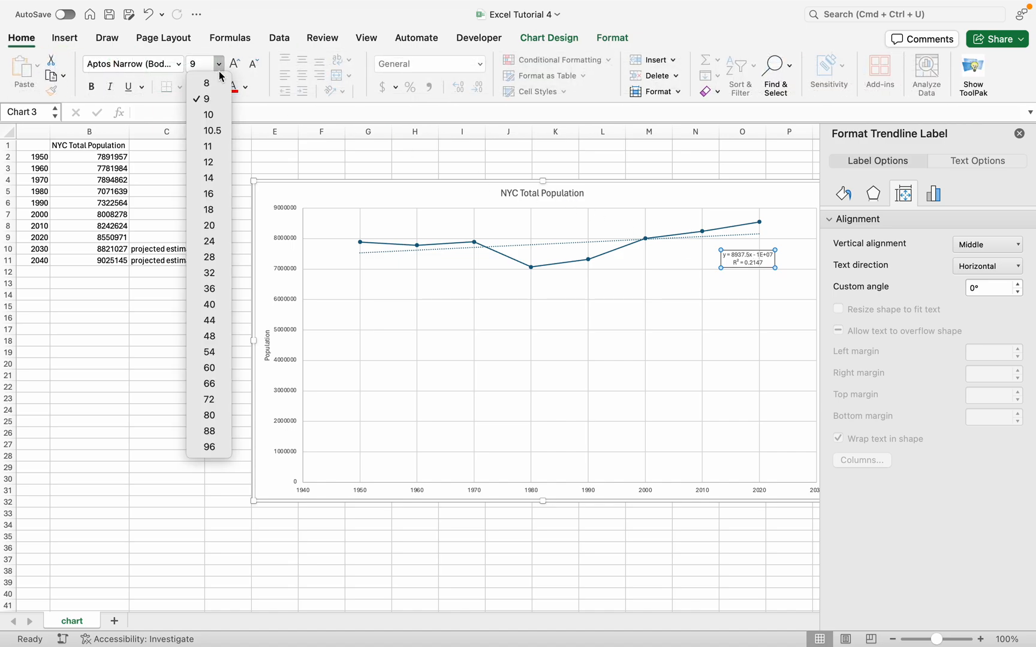
left_click(218, 160)
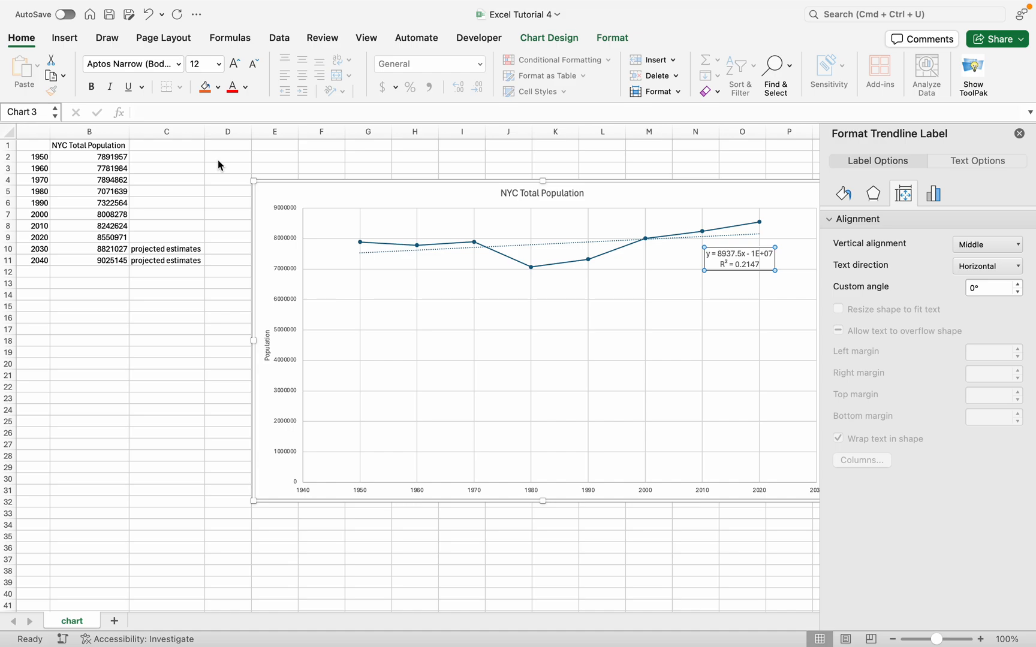
Extend the linear trendline's forecast forward by 20 periods and close the trendline formatting
left_click(519, 246)
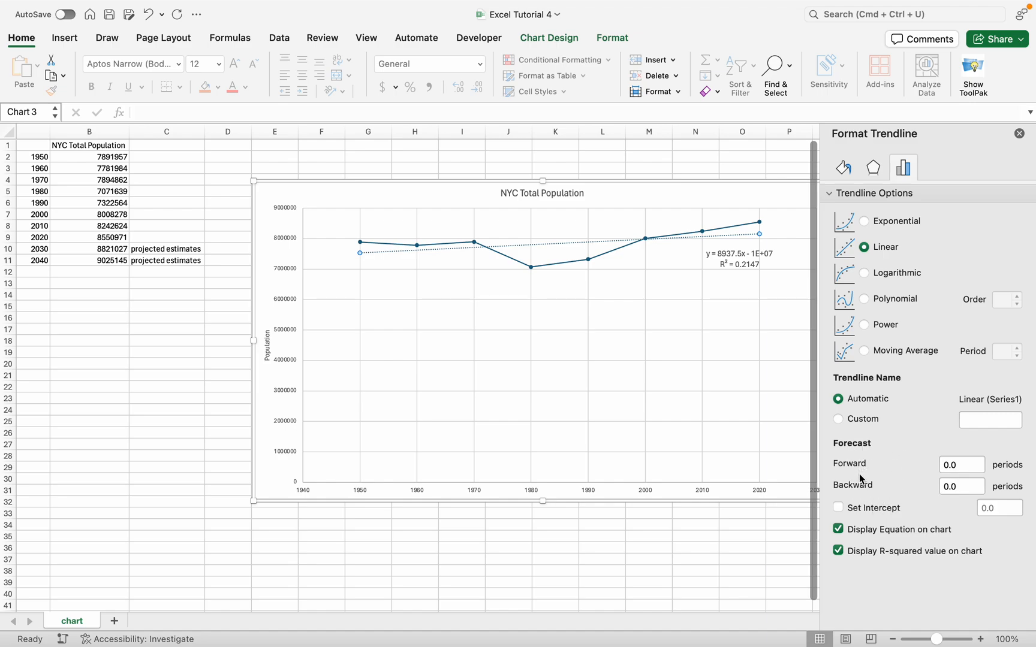
left_click(958, 465)
type("20")
key("Return")
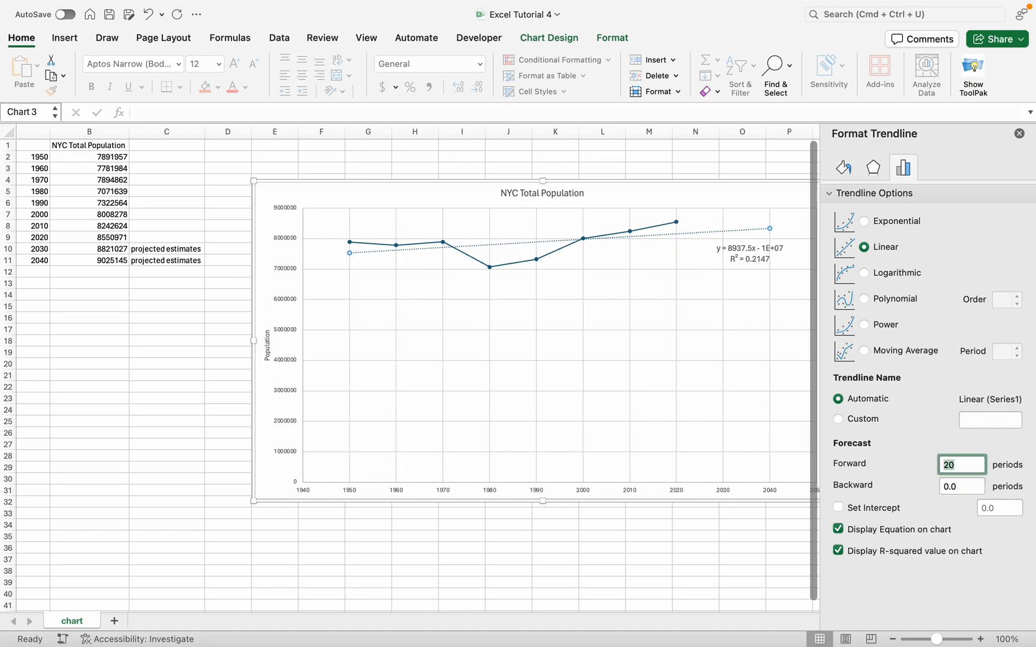
scroll(673, 565, "right", 1)
scroll(674, 565, "right", 1)
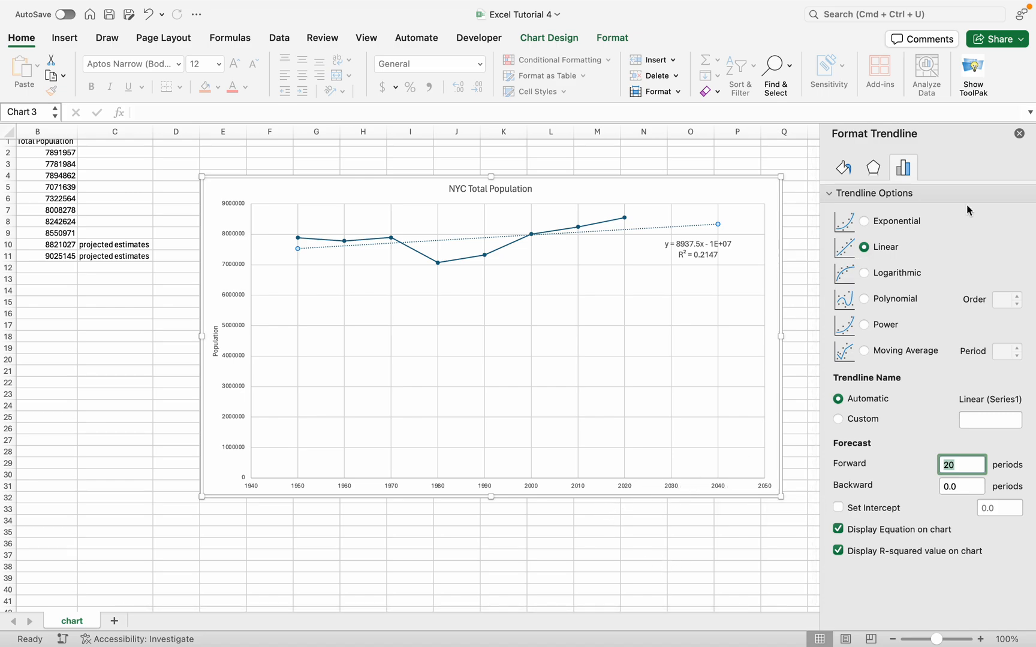
left_click(1019, 133)
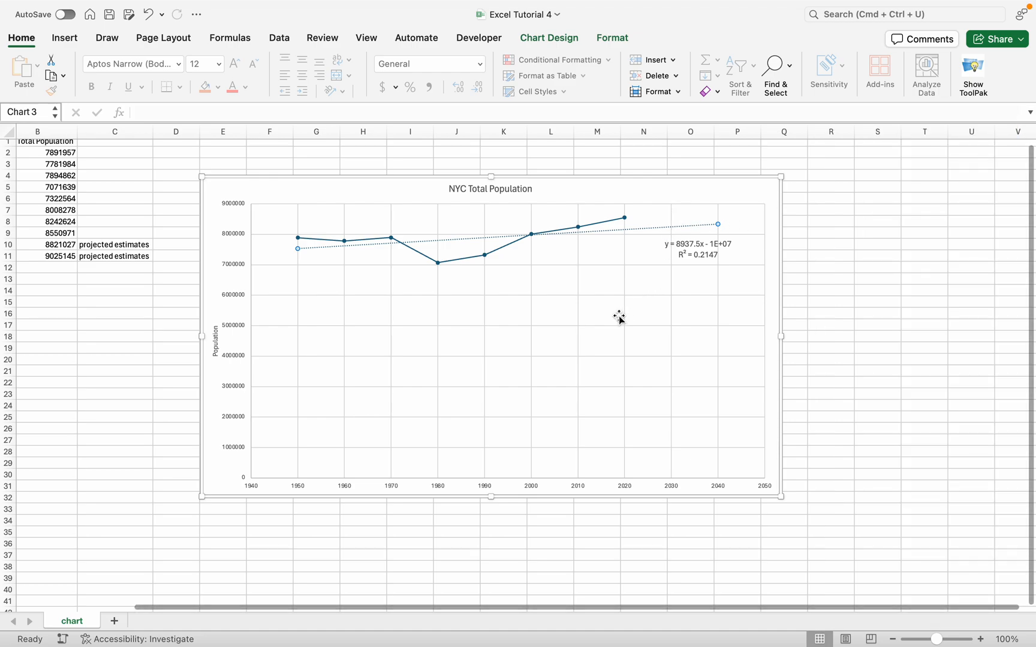
Add standard error bars to the population series and remove the horizontal ones, keeping only the vertical bars
left_click(562, 44)
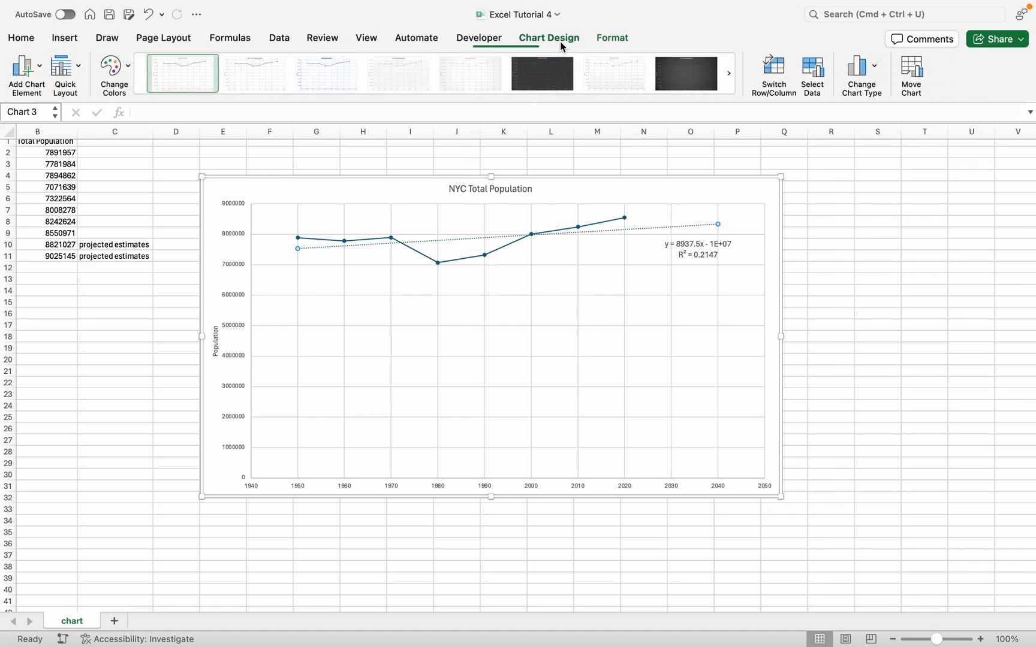
left_click(32, 86)
mouse_move(82, 185)
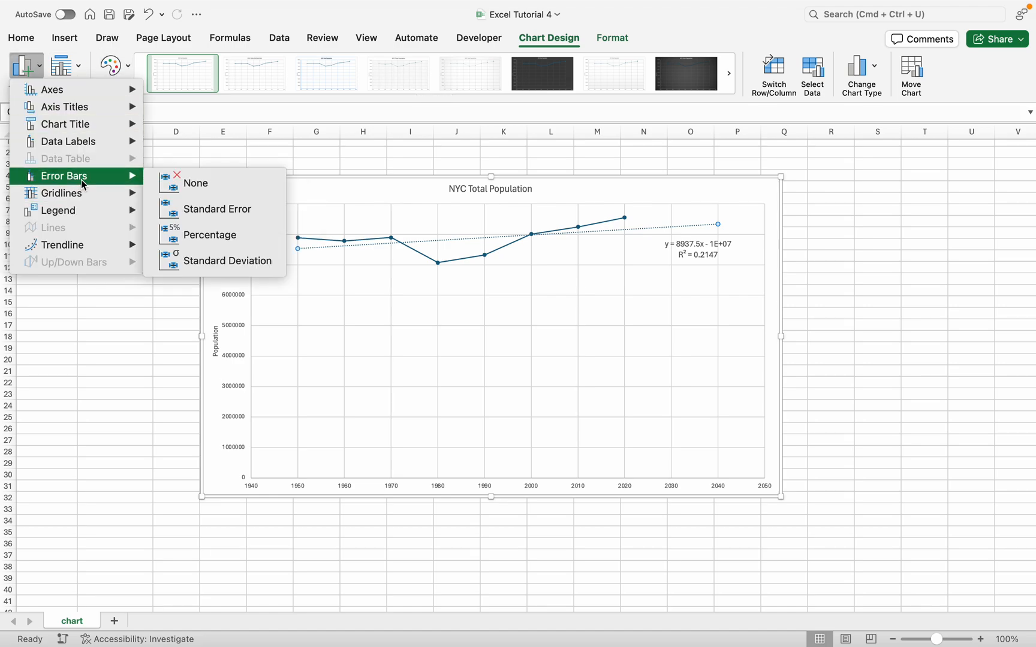
left_click(208, 219)
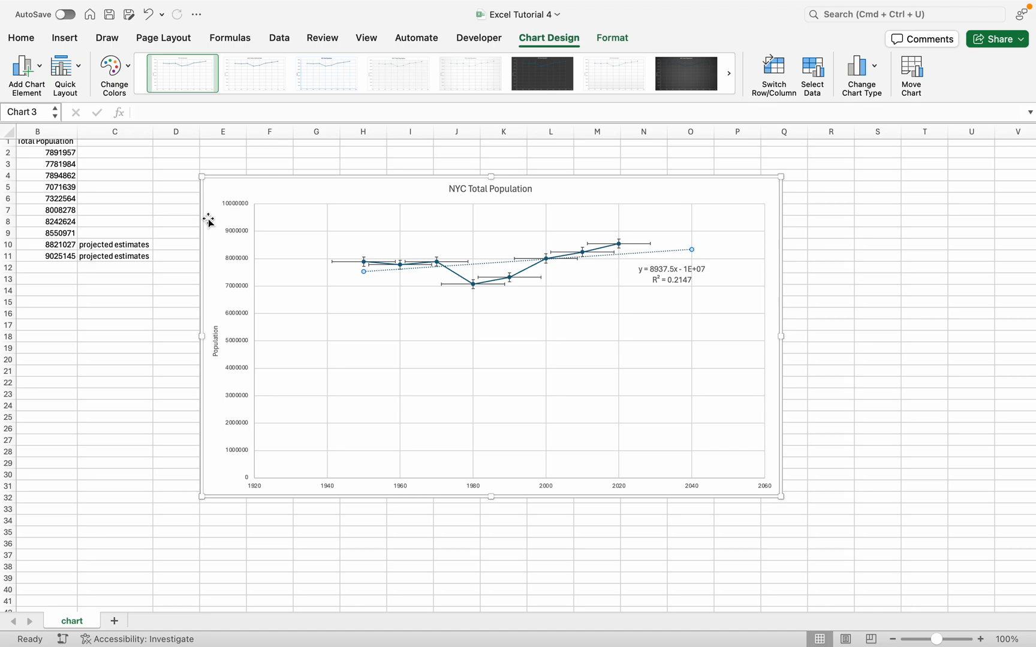
left_click(562, 254)
key("super+z")
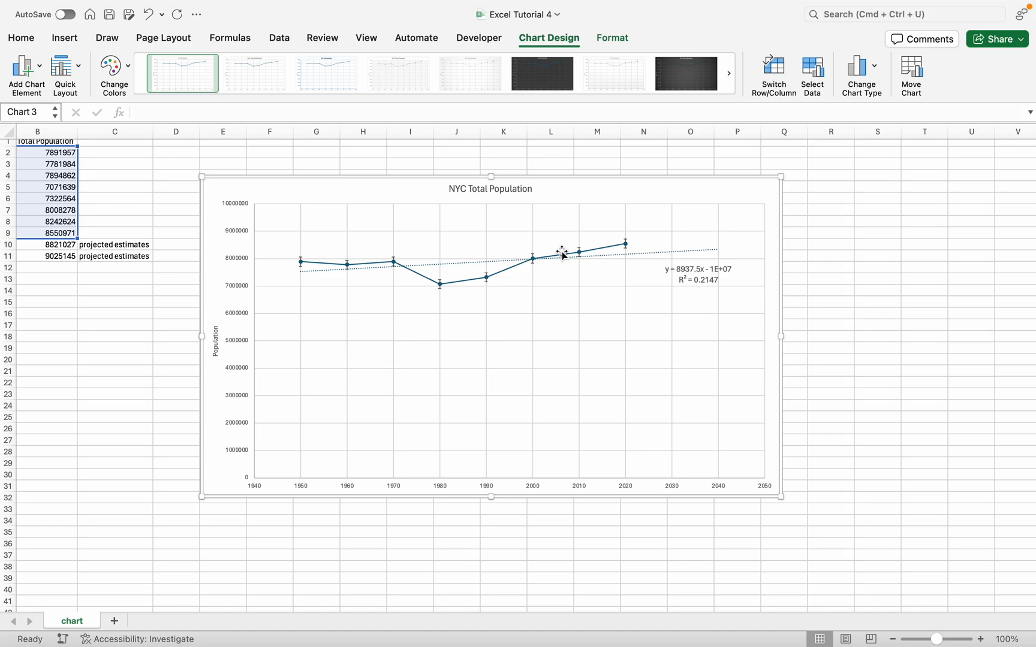
Add a second data series to the chart and name it Projected
scroll(72, 348, "left", 3)
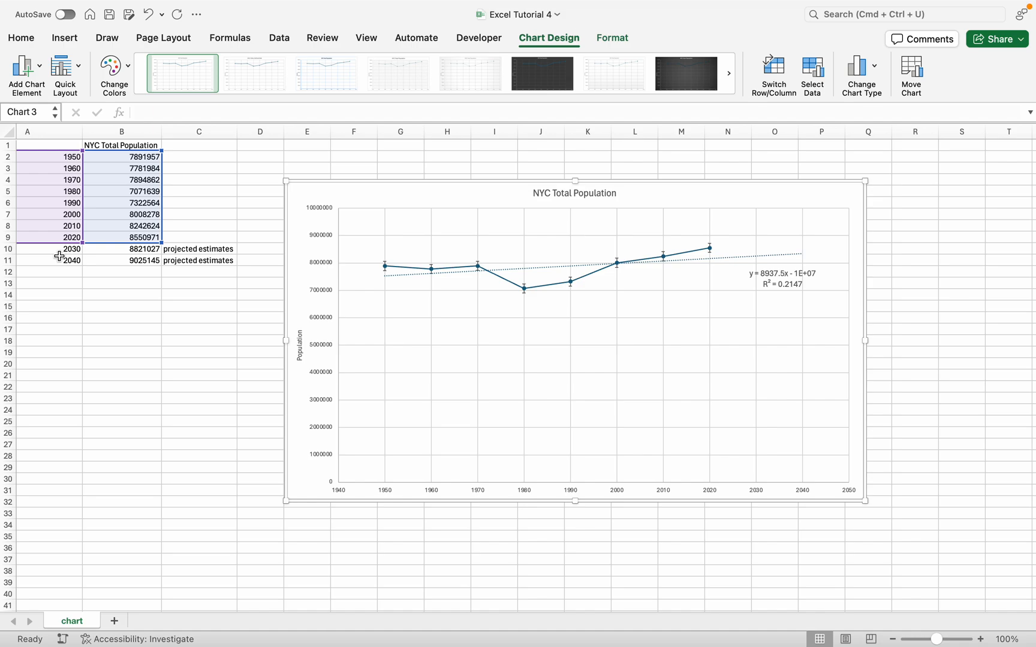
right_click(588, 359)
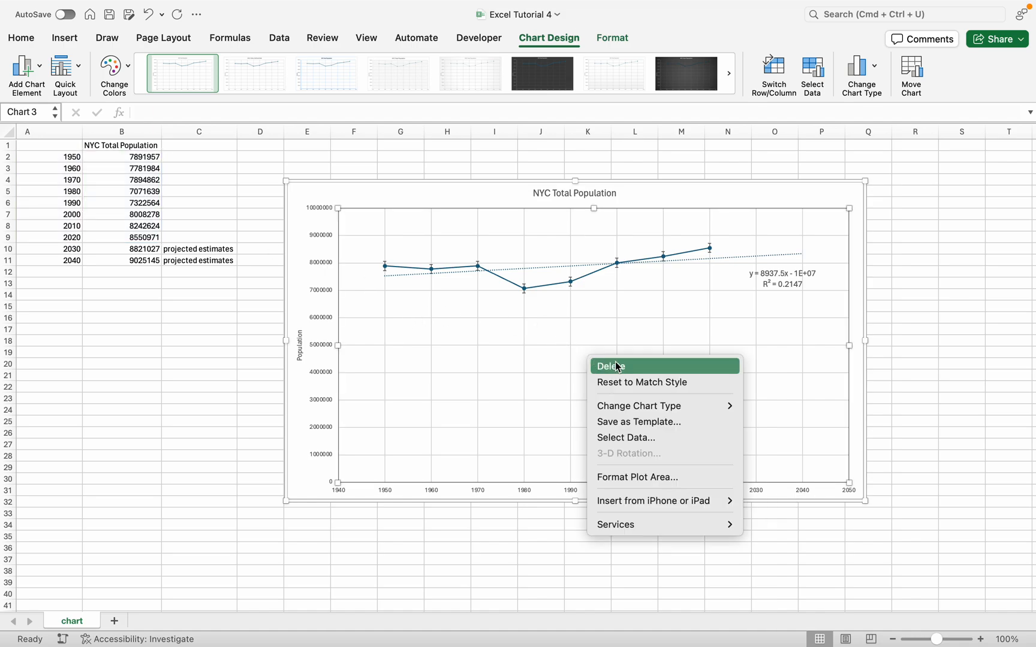
left_click(607, 438)
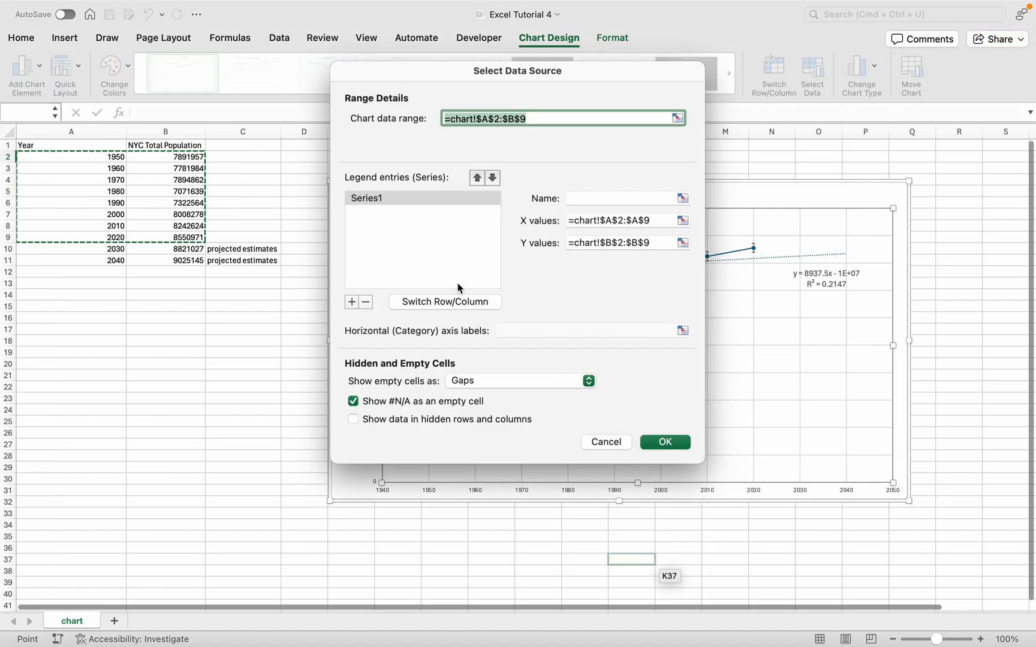
left_click(352, 302)
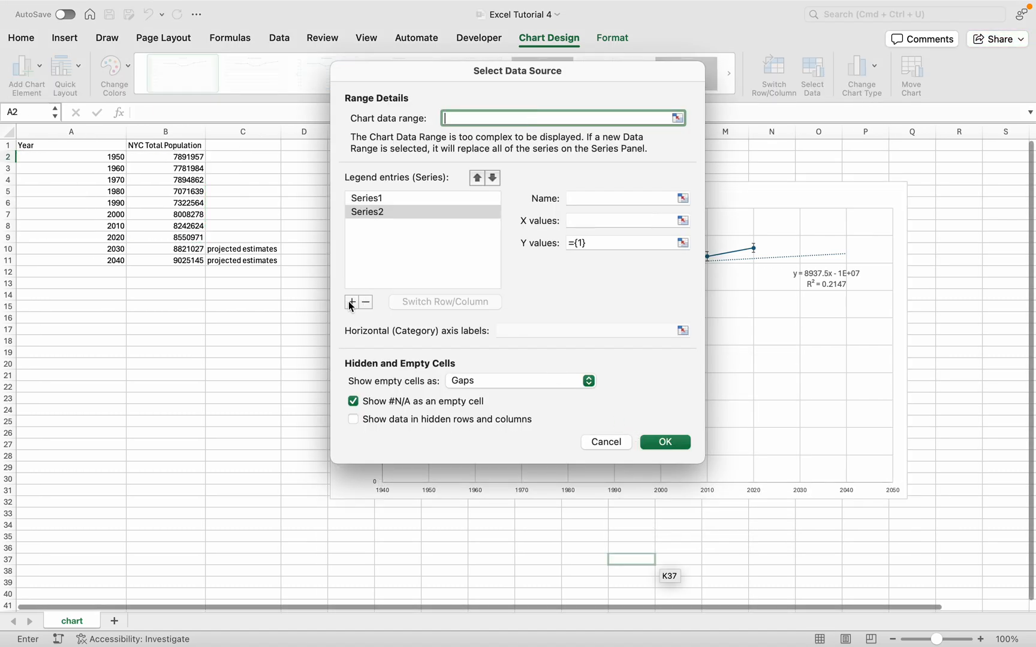
left_click(612, 199)
type("Projected")
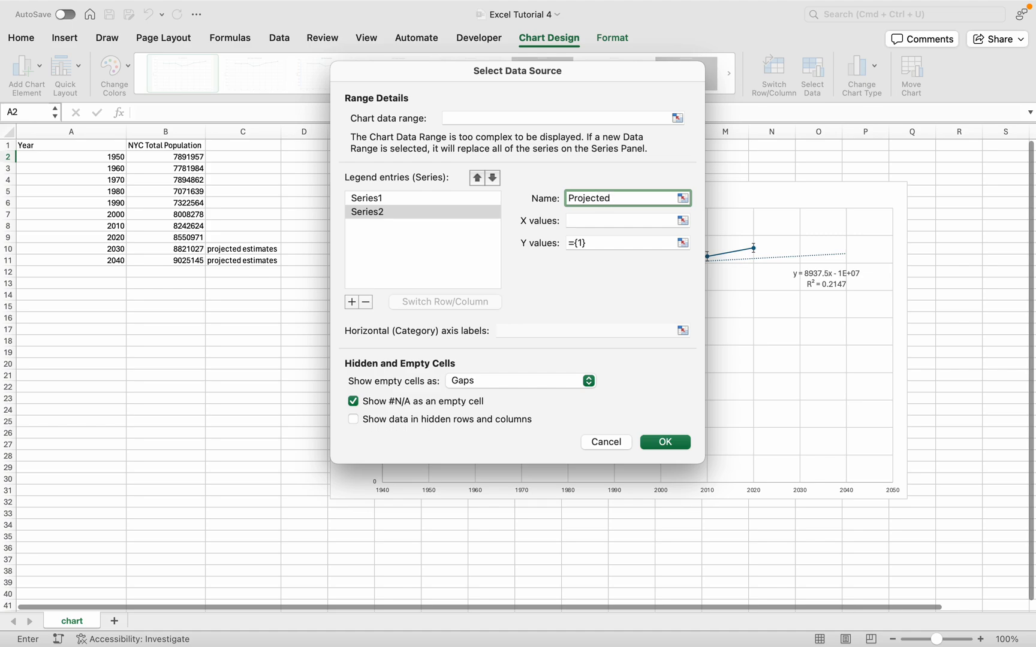
Assign A9:A11 as the Projected series' X values and B9:B11 as its Y values, and apply the data source changes
left_click(683, 221)
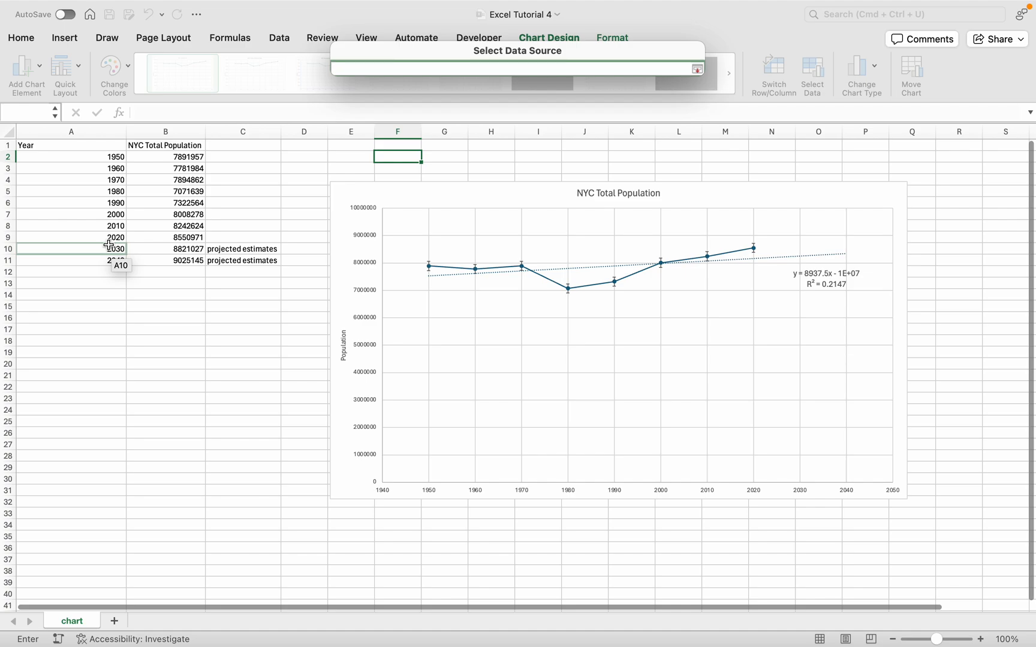
left_click_drag(118, 237, 123, 262)
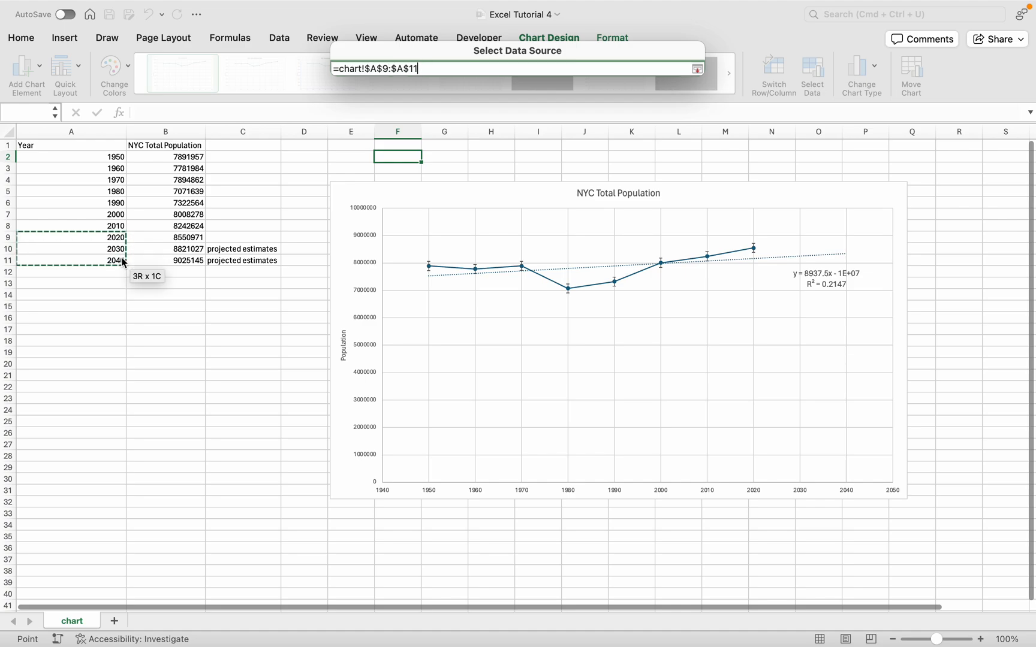
key("Return")
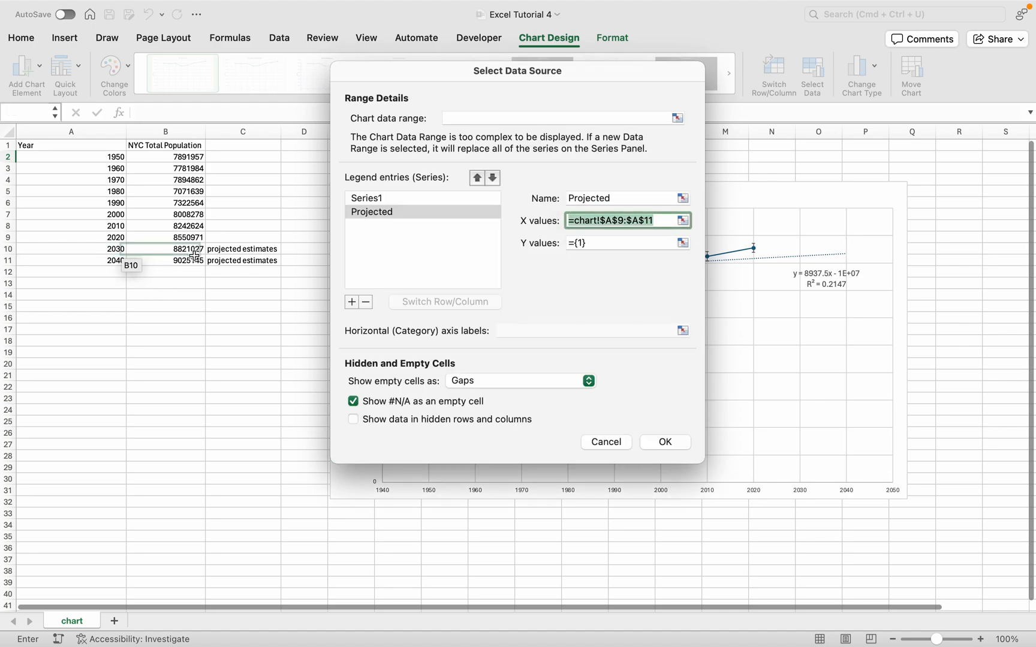
left_click(682, 242)
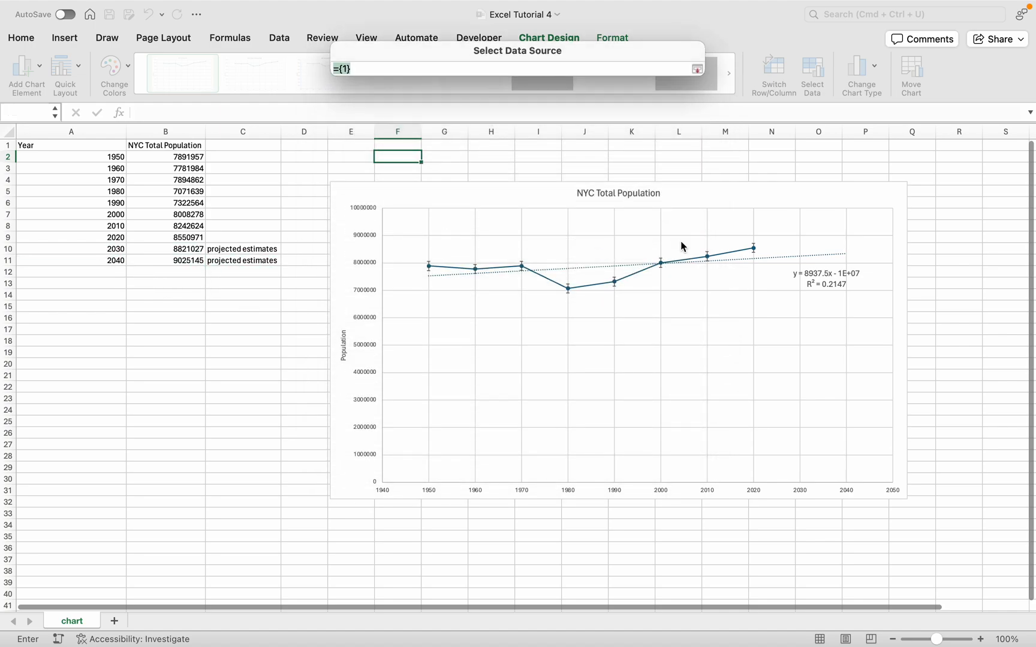
left_click(202, 242)
left_click_drag(201, 242, 201, 261)
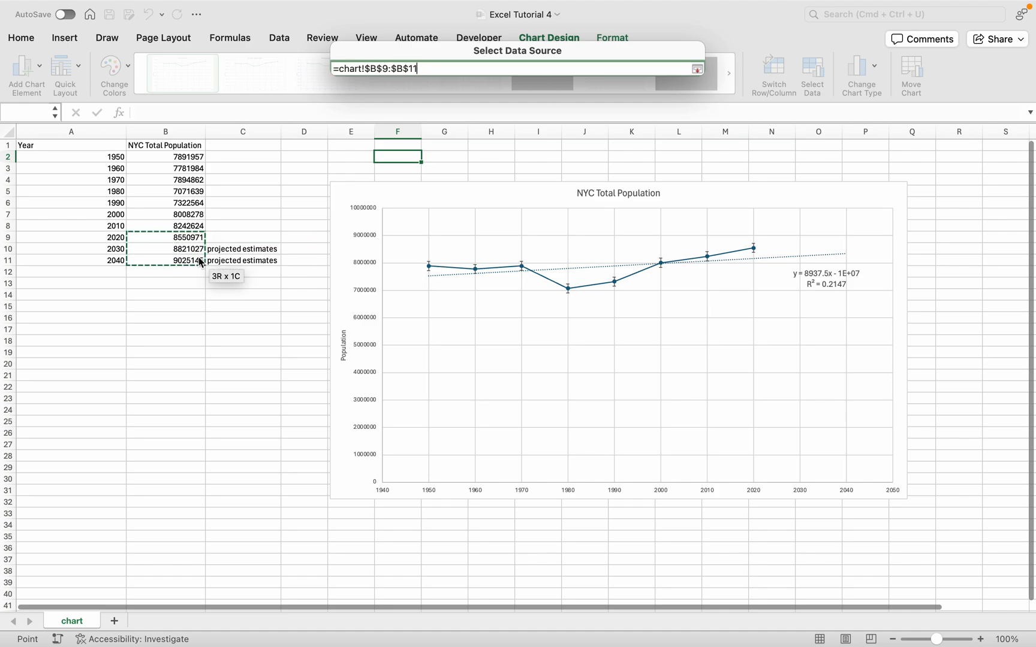
key("Return")
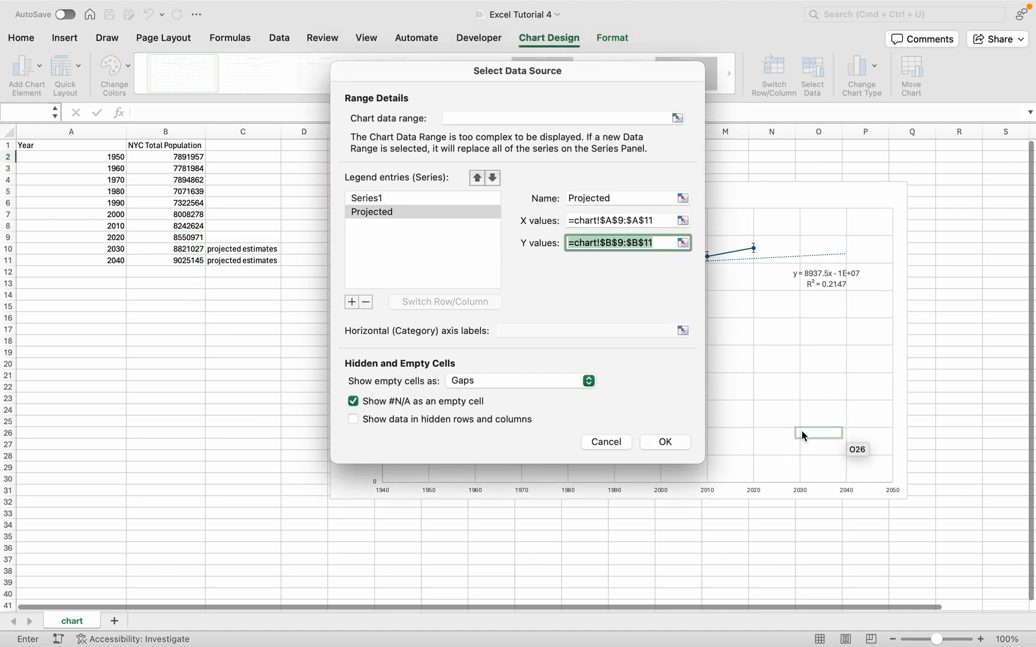
left_click(677, 442)
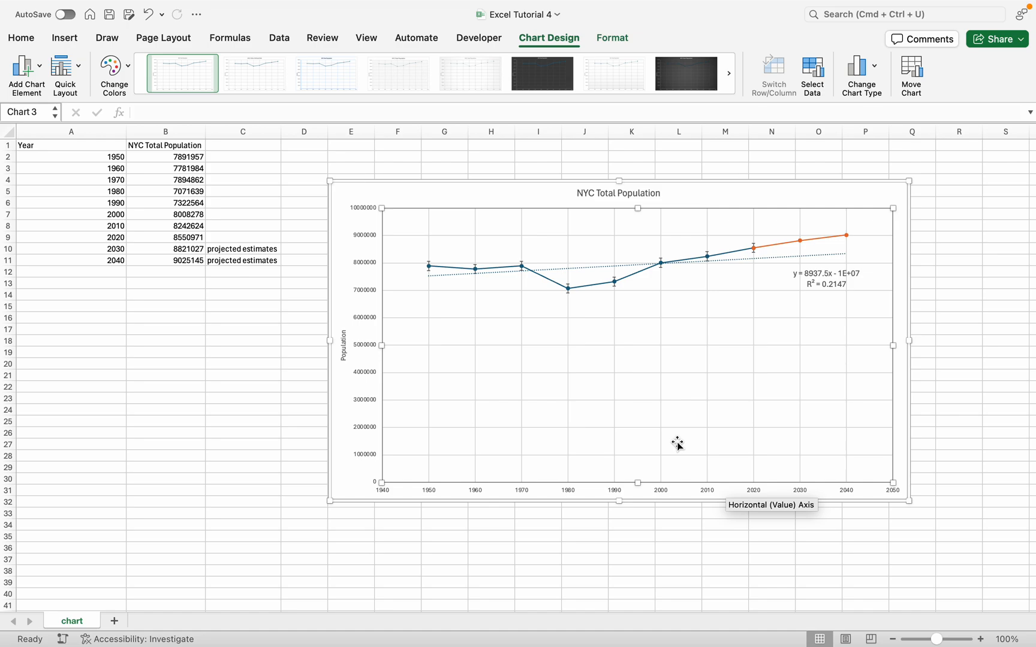
Recolor the Projected series' line to the same dark blue as the population series
double_click(820, 237)
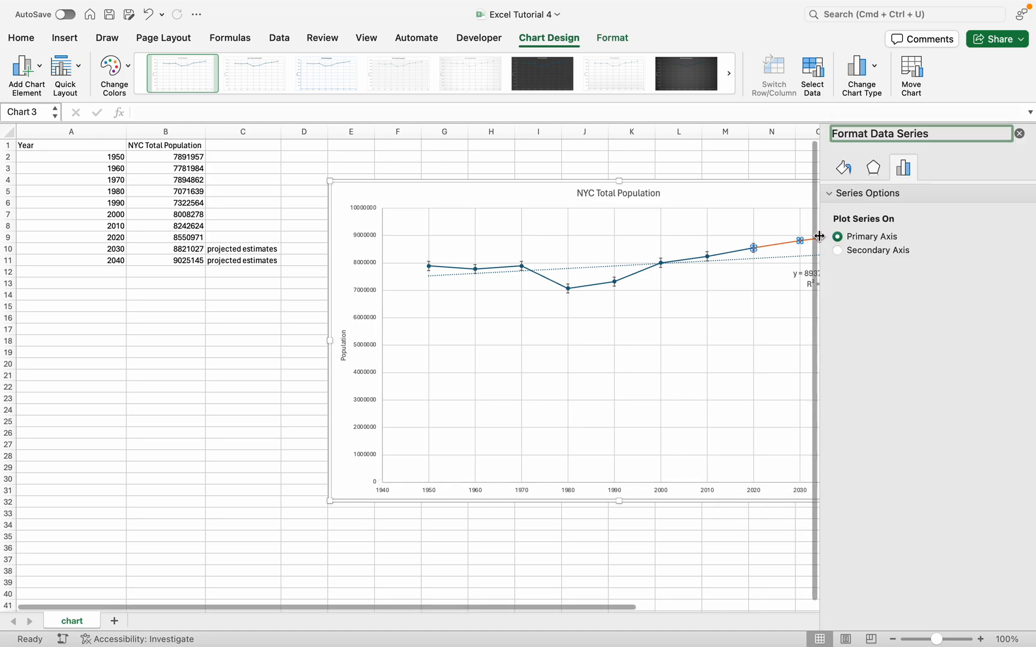
scroll(741, 362, "right", 5)
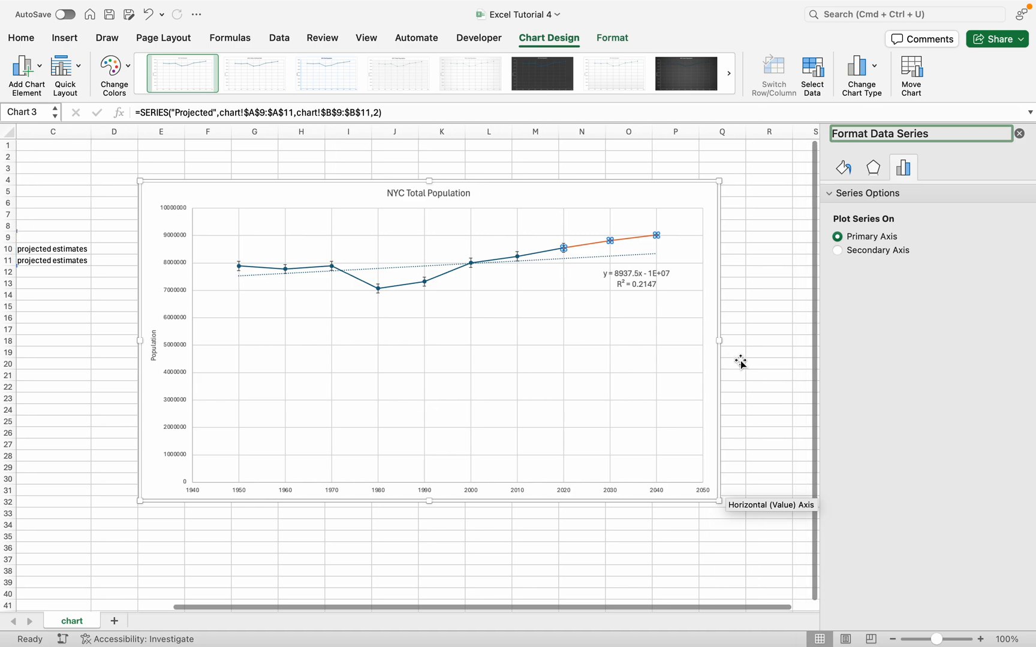
left_click(846, 173)
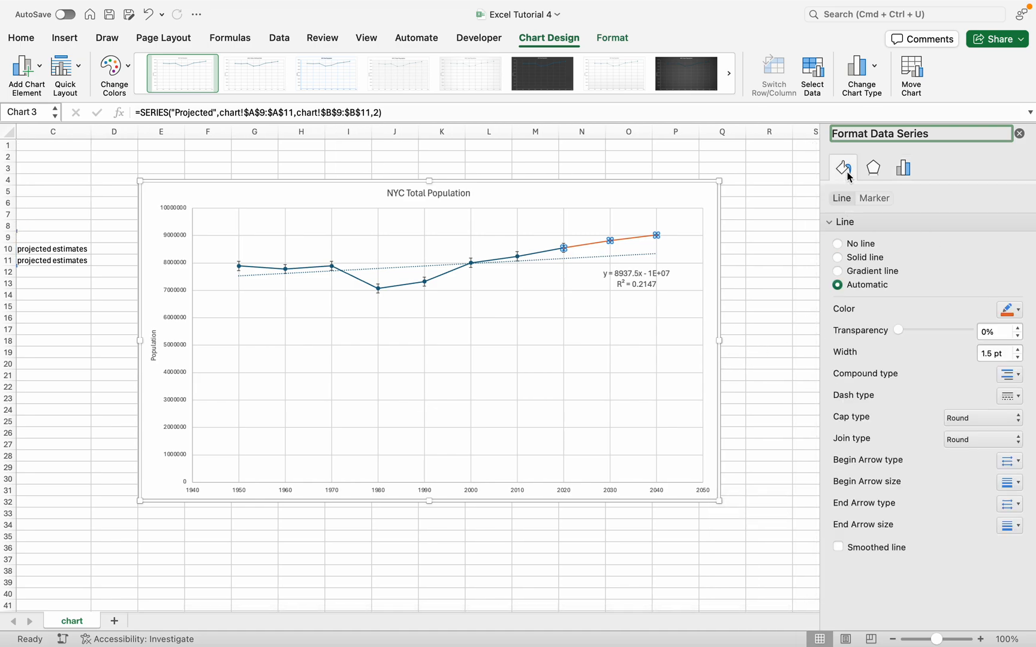
left_click(1007, 309)
left_click(957, 347)
Set the Projected series' marker fill and marker border to the same dark blue as its line
left_click(872, 199)
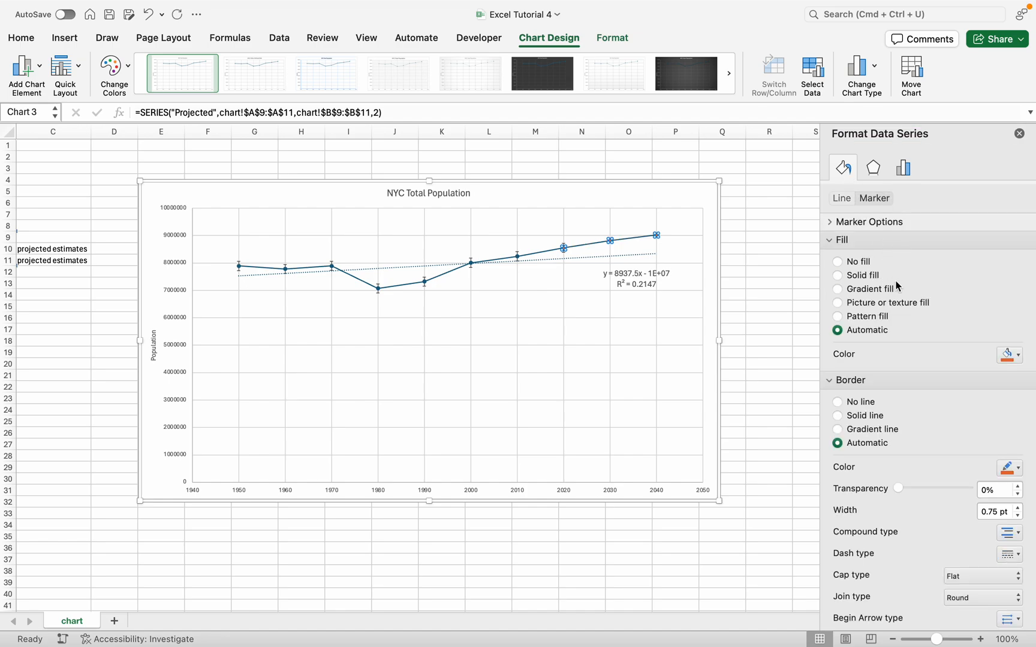
left_click(1014, 356)
left_click(960, 395)
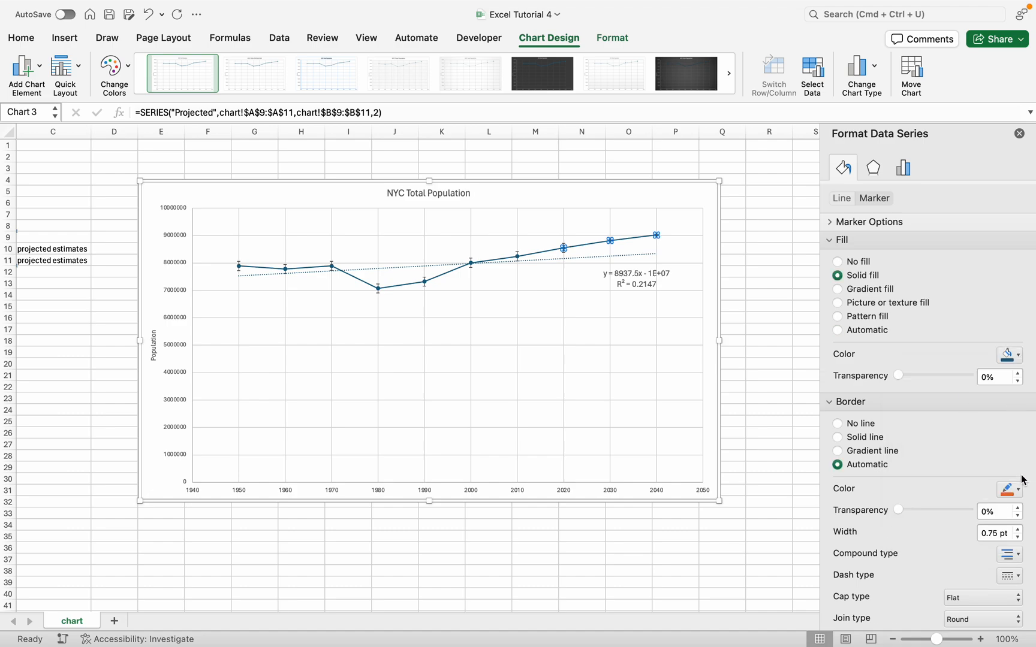
left_click(1009, 489)
left_click(958, 343)
Change the Projected series' line to a dashed style and close the series formatting
left_click(841, 199)
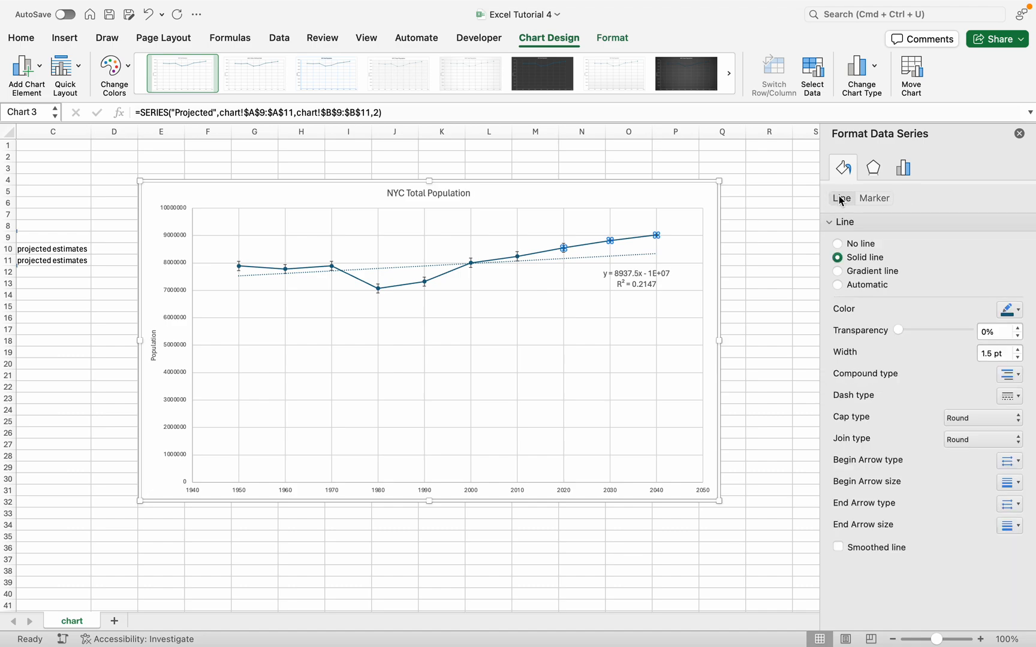
left_click(1001, 397)
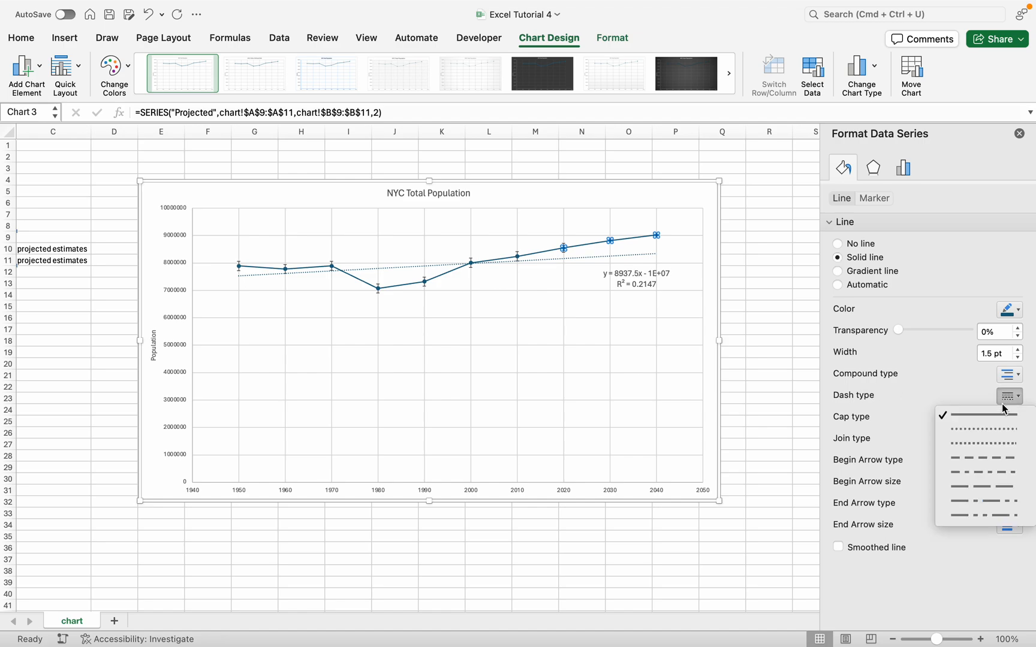
left_click(996, 464)
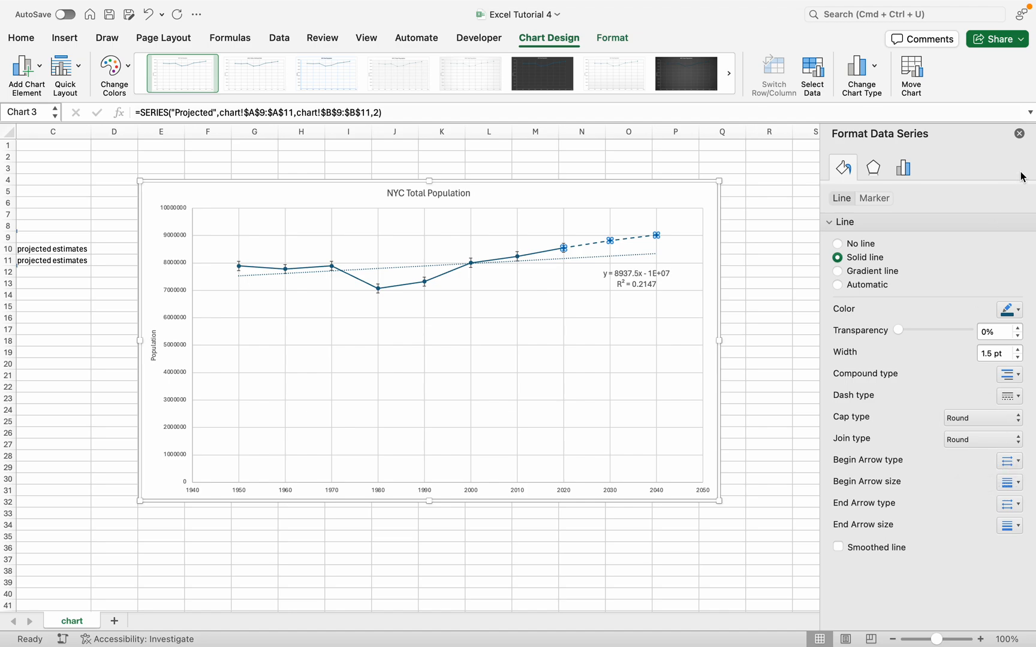
left_click(1019, 133)
left_click(672, 339)
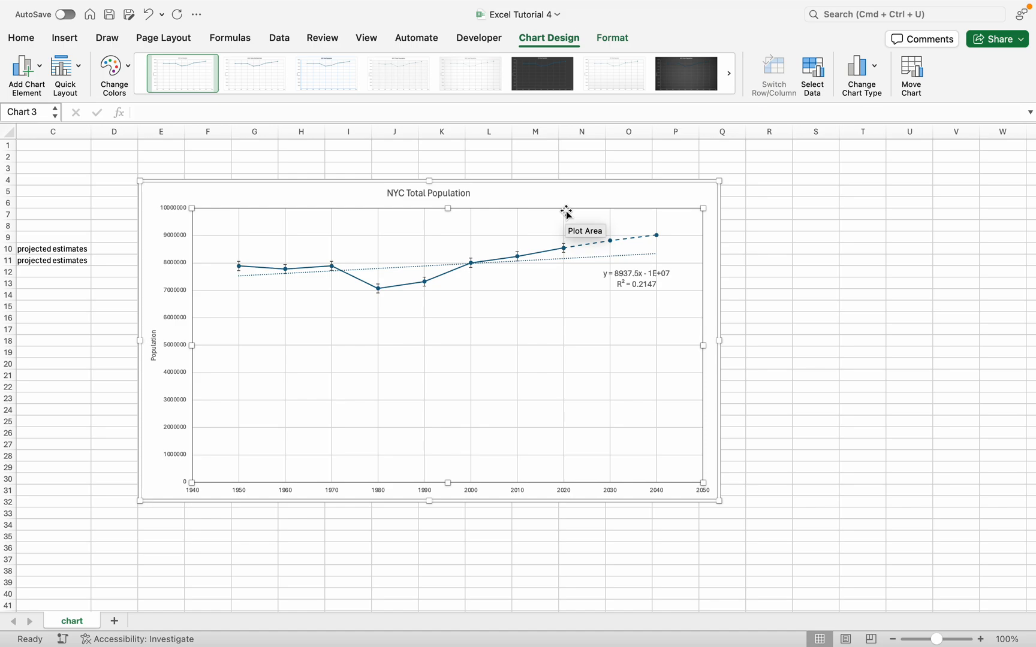
Add a third data series to the chart and name it "vertical line"
right_click(539, 329)
left_click(579, 410)
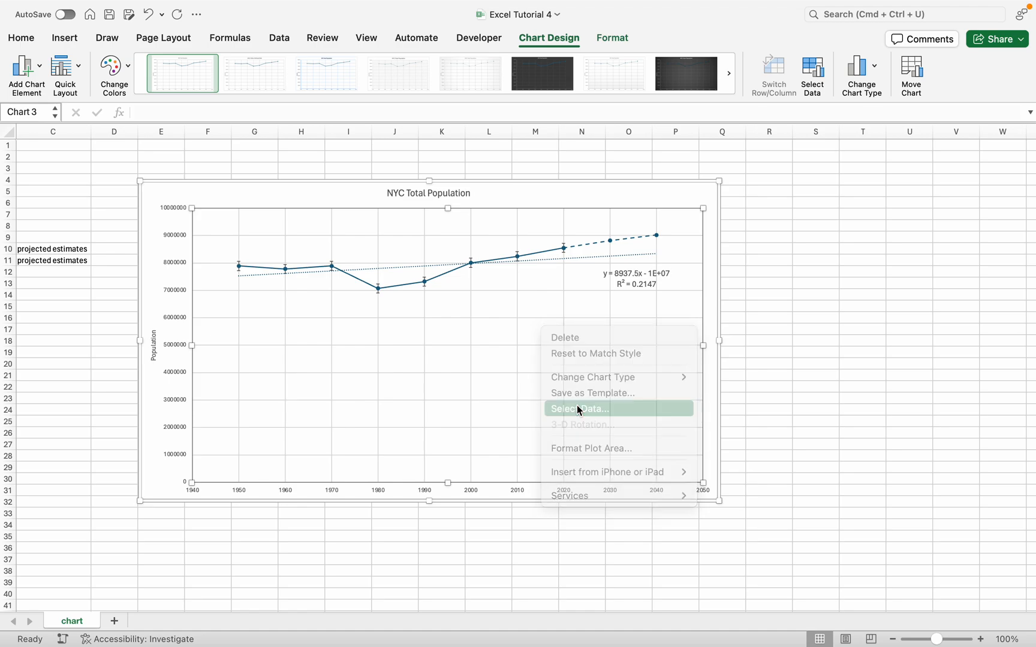
left_click(352, 302)
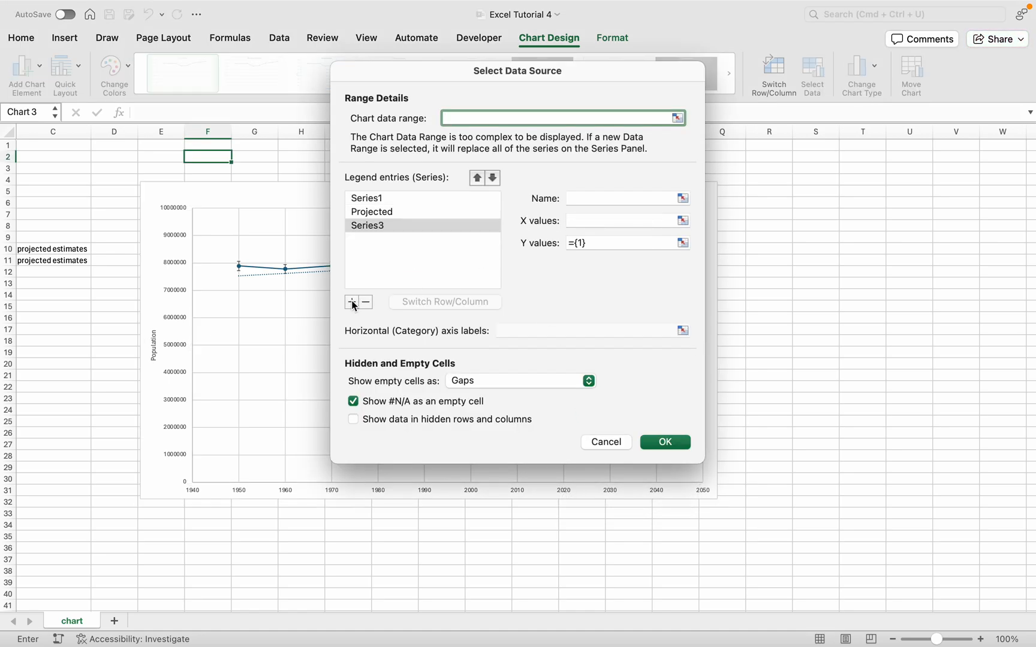
left_click(613, 198)
type("v")
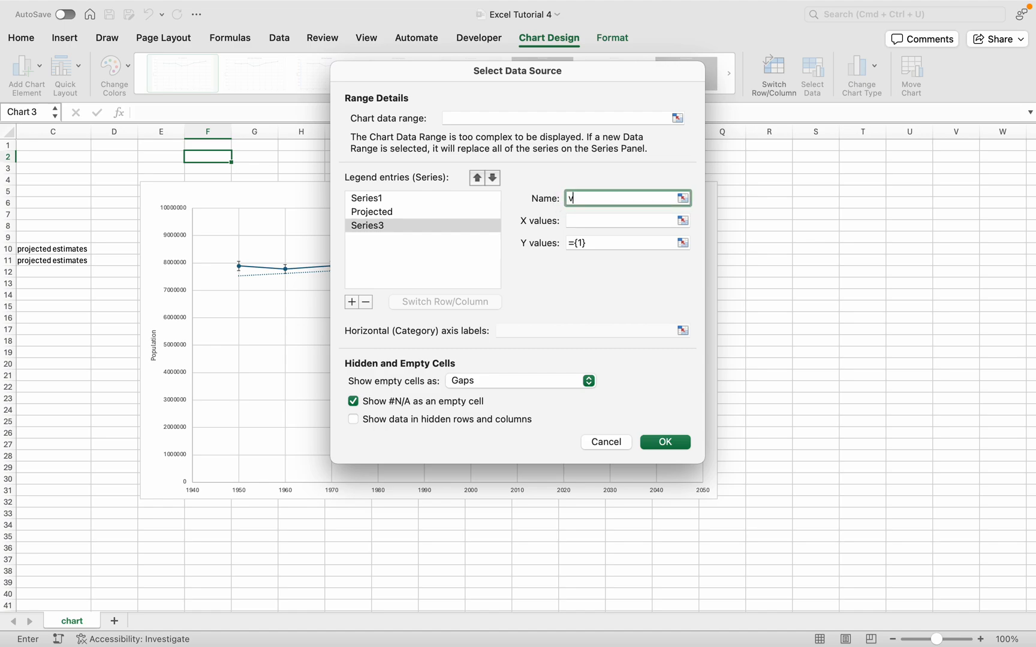
type("ertical line")
Assign A9 as the vertical line series' X value and B9 as its Y value, and apply the data source changes
left_click(683, 220)
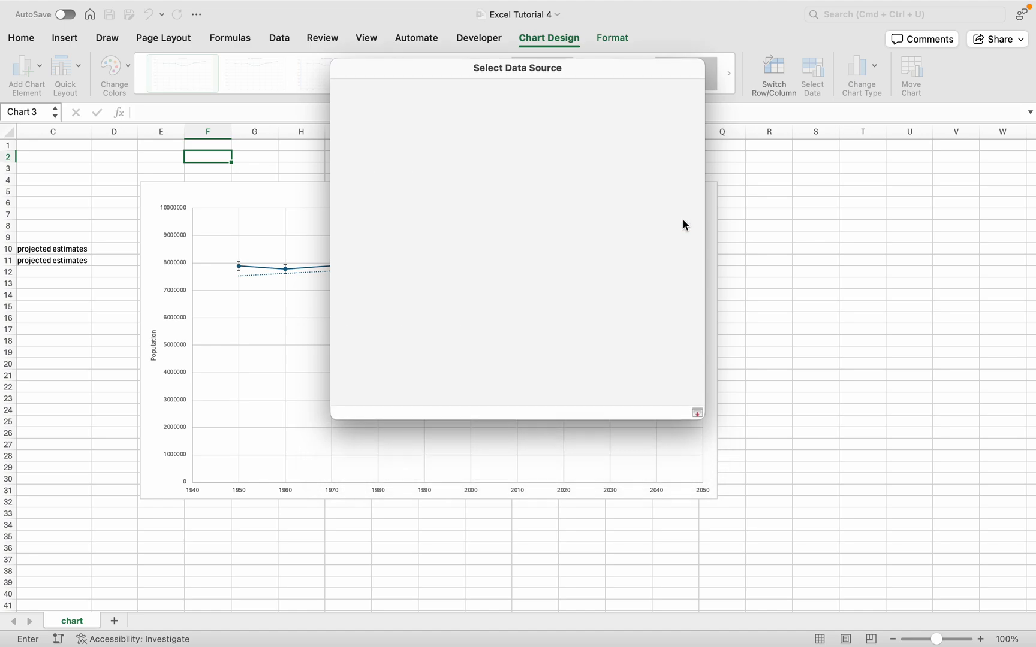
scroll(137, 460, "left", 5)
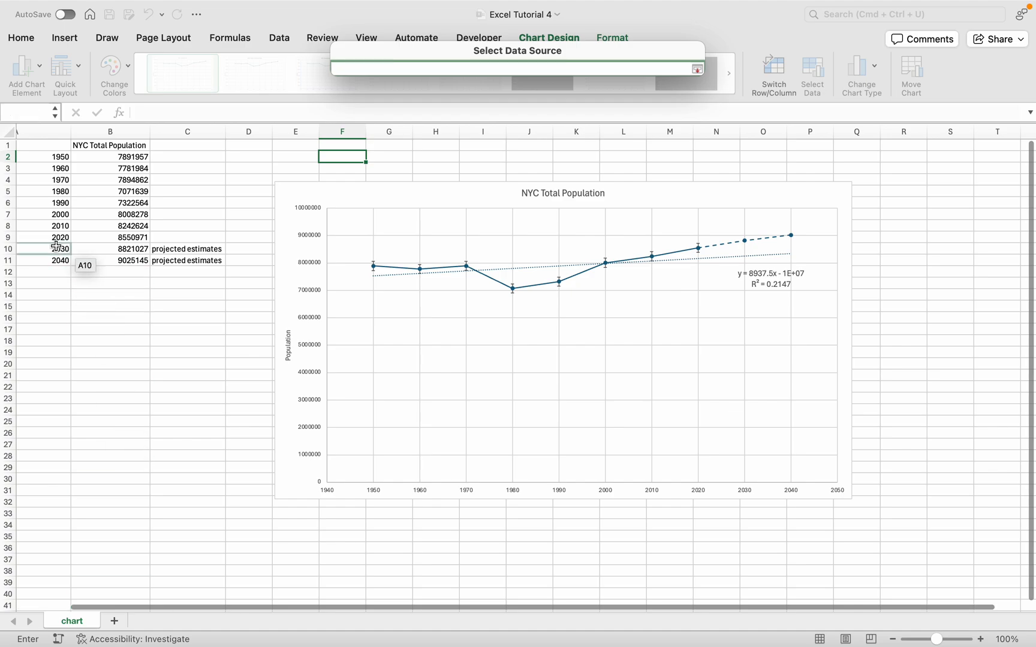
left_click(50, 239)
key("Return")
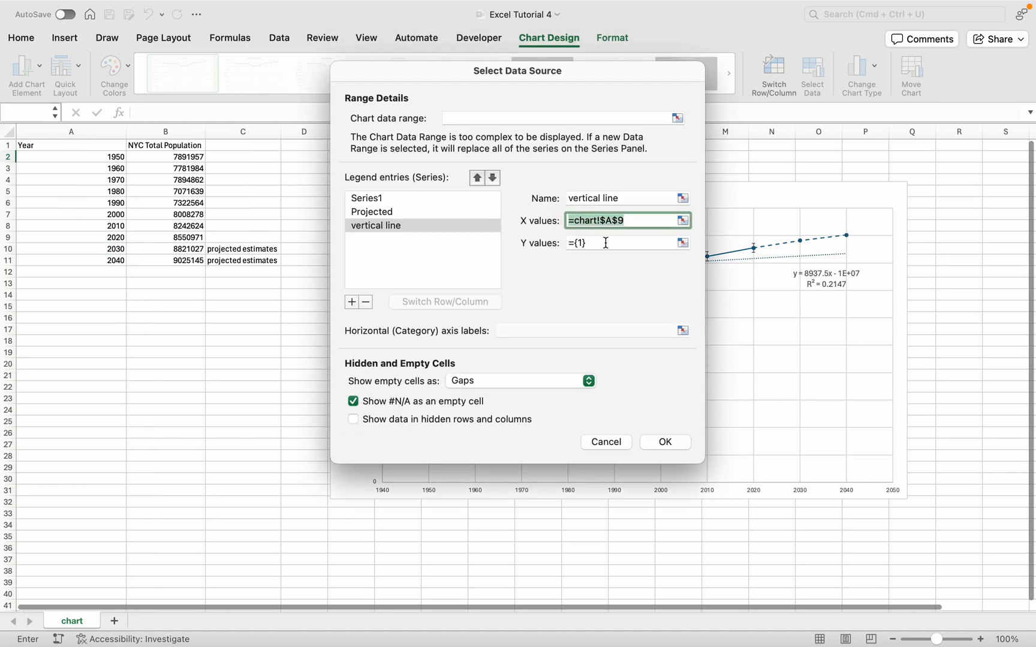
left_click(682, 243)
key("BackSpace")
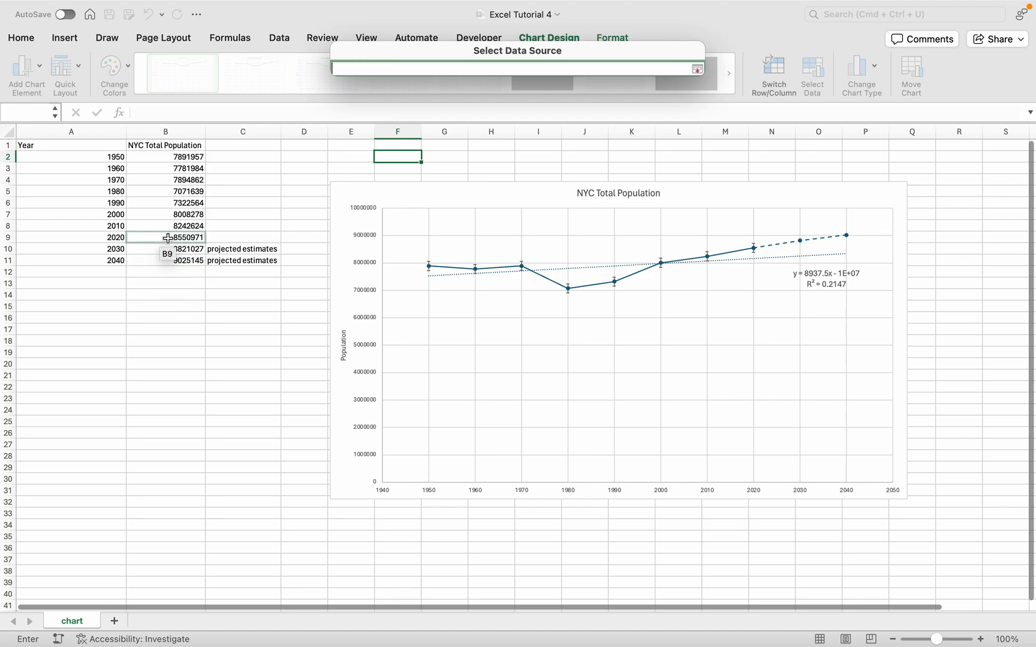
left_click(168, 238)
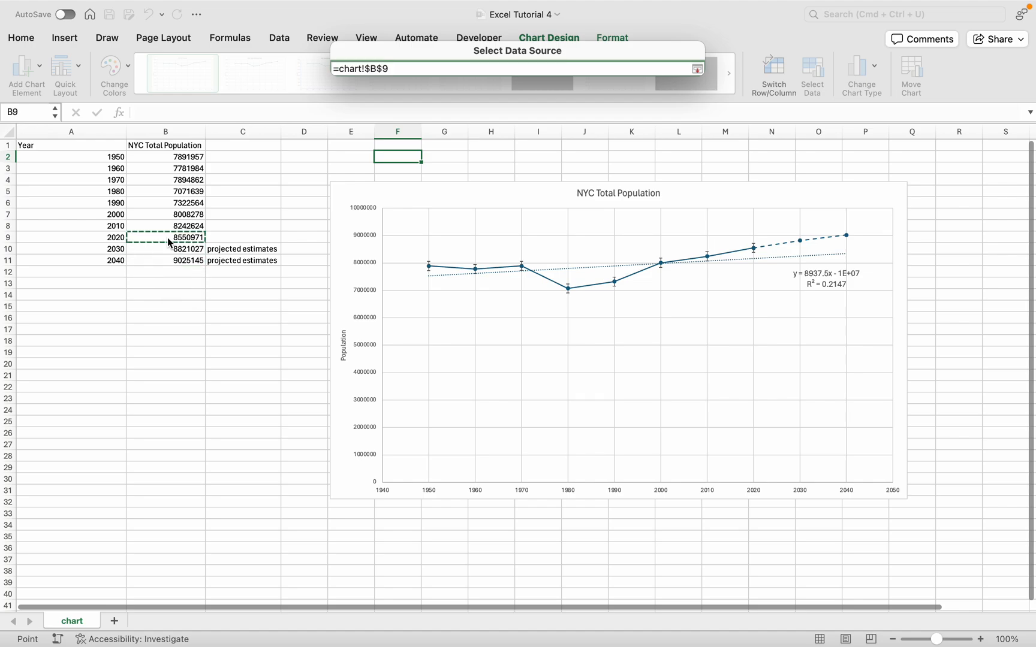
key("Return")
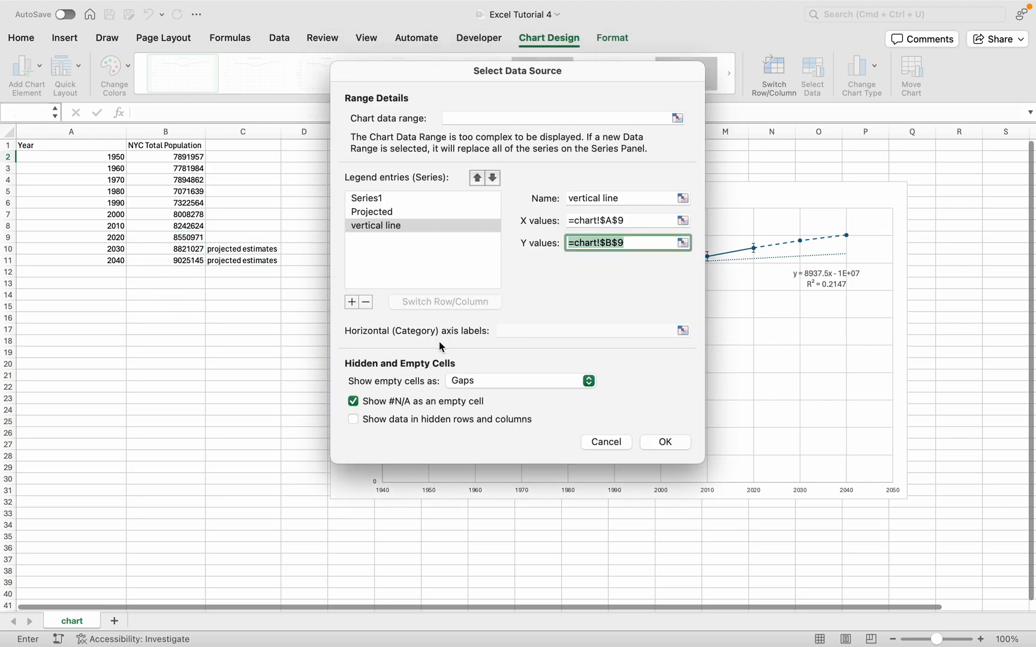
left_click(675, 442)
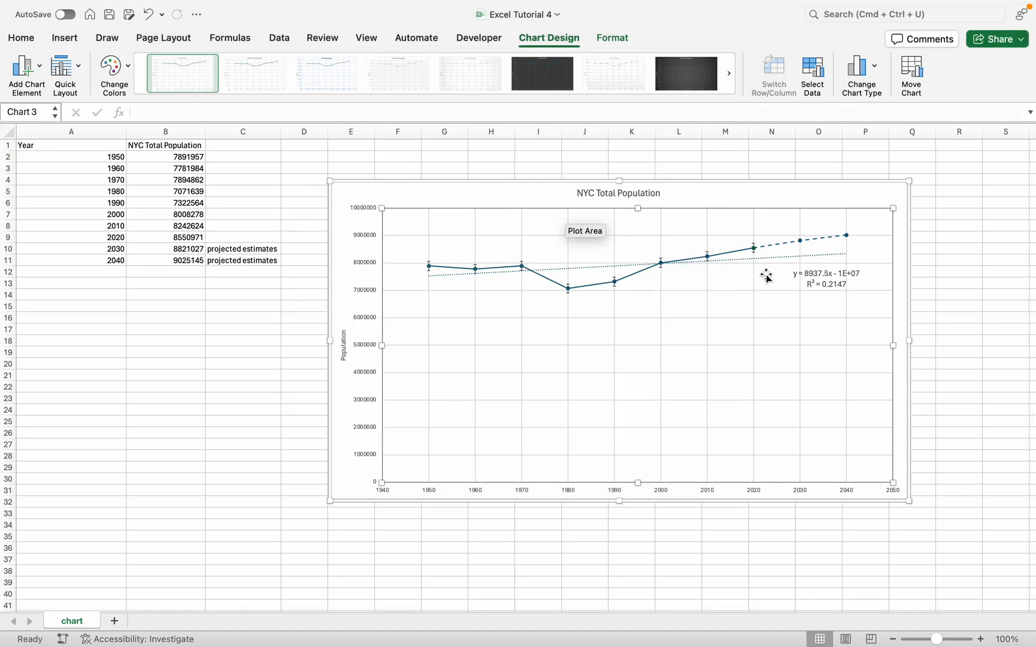
Add percentage error bars to the vertical line series' 2020 point and delete the horizontal one
left_click(753, 248)
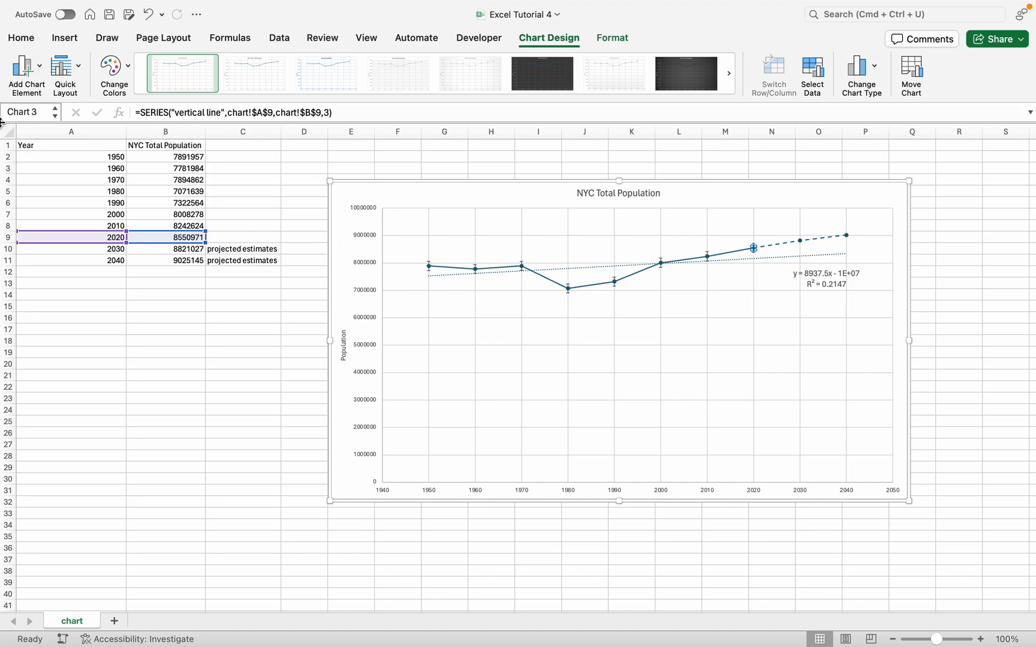
left_click(27, 92)
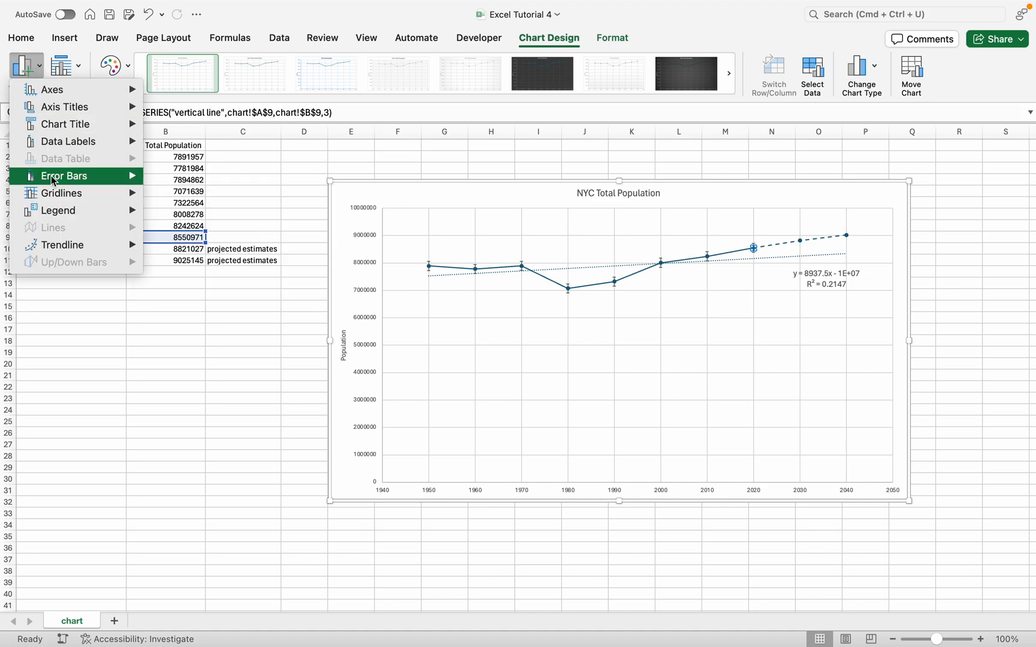
mouse_move(53, 179)
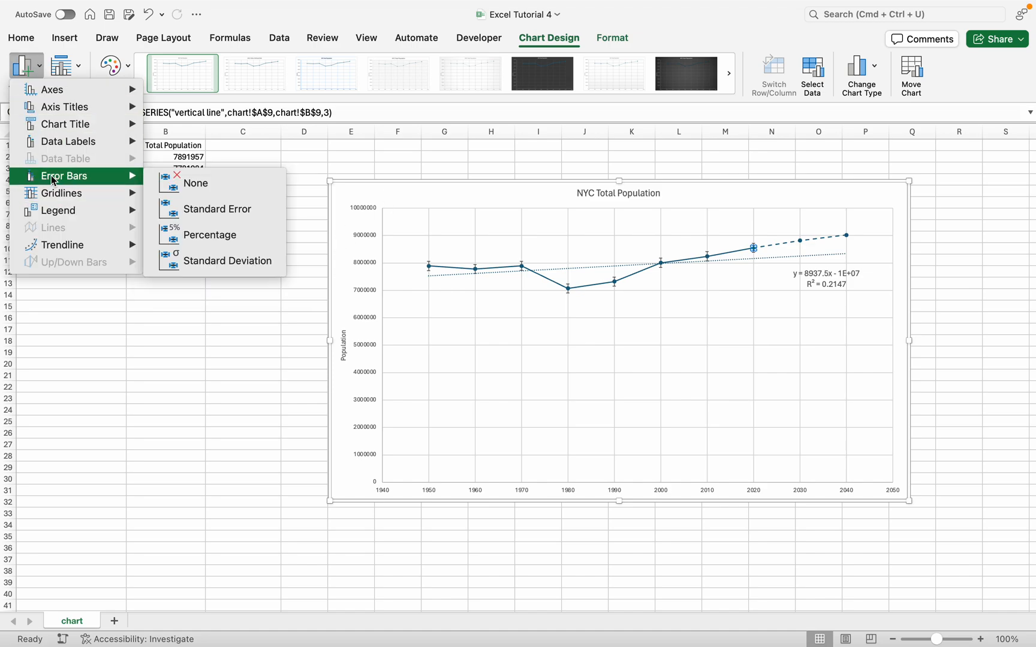
left_click(191, 239)
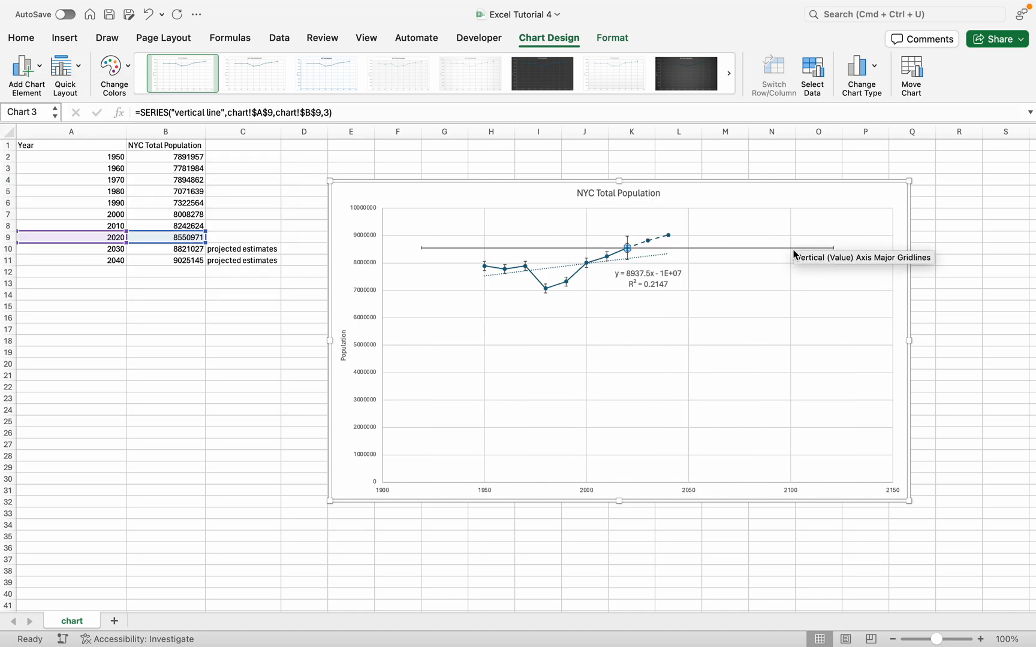
key("BackSpace")
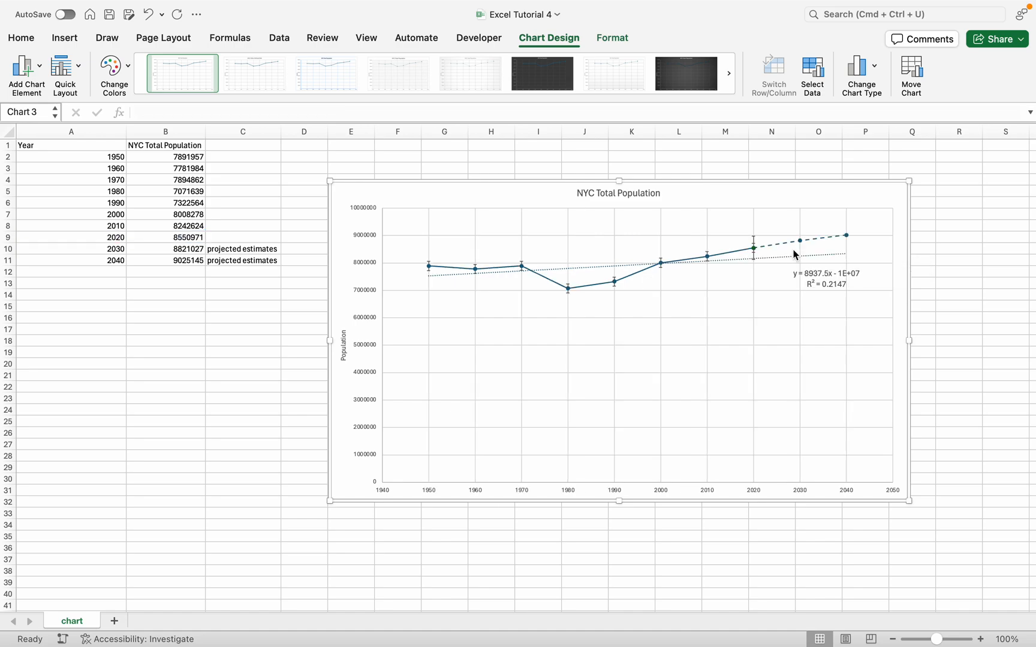
Set the 2020 point's vertical error bar percentage to 100% and close the error bar formatting
left_click(754, 241)
double_click(753, 241)
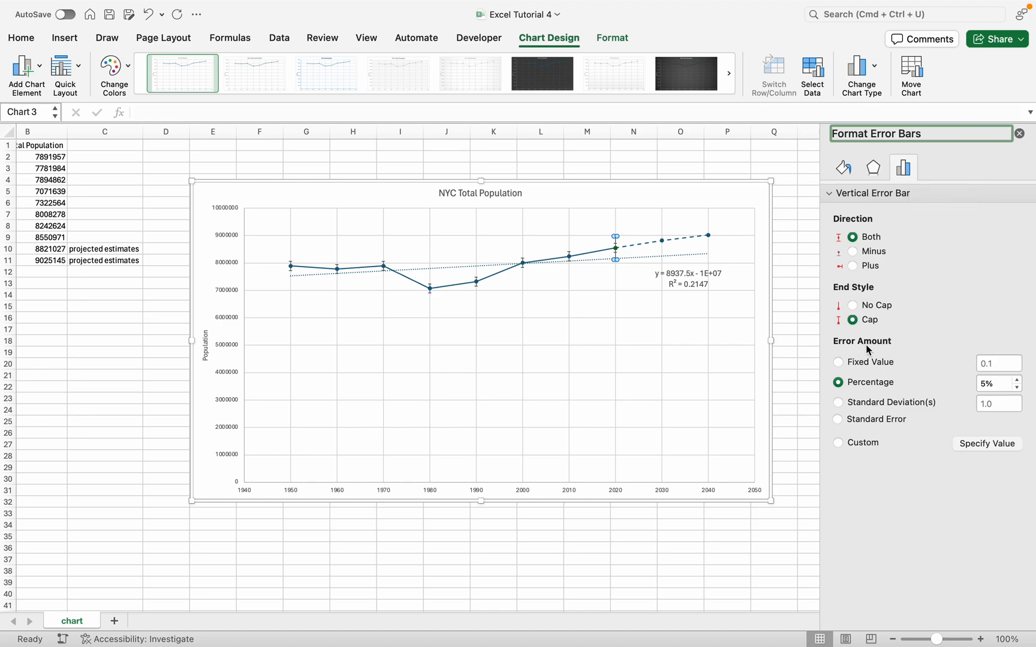
left_click(984, 386)
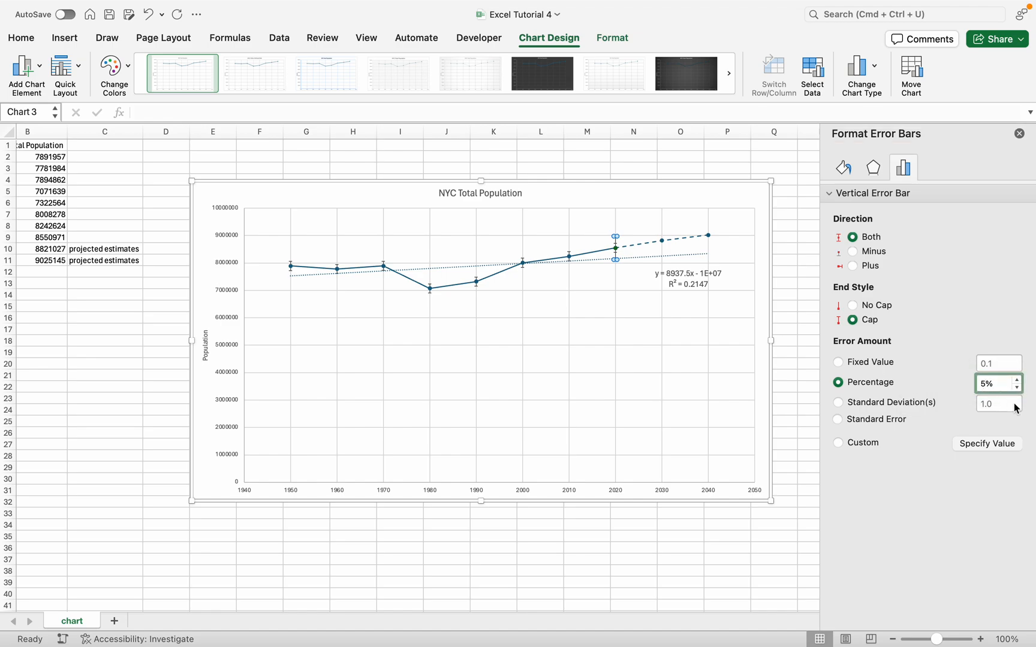
key("BackSpace")
type("100")
key("Return")
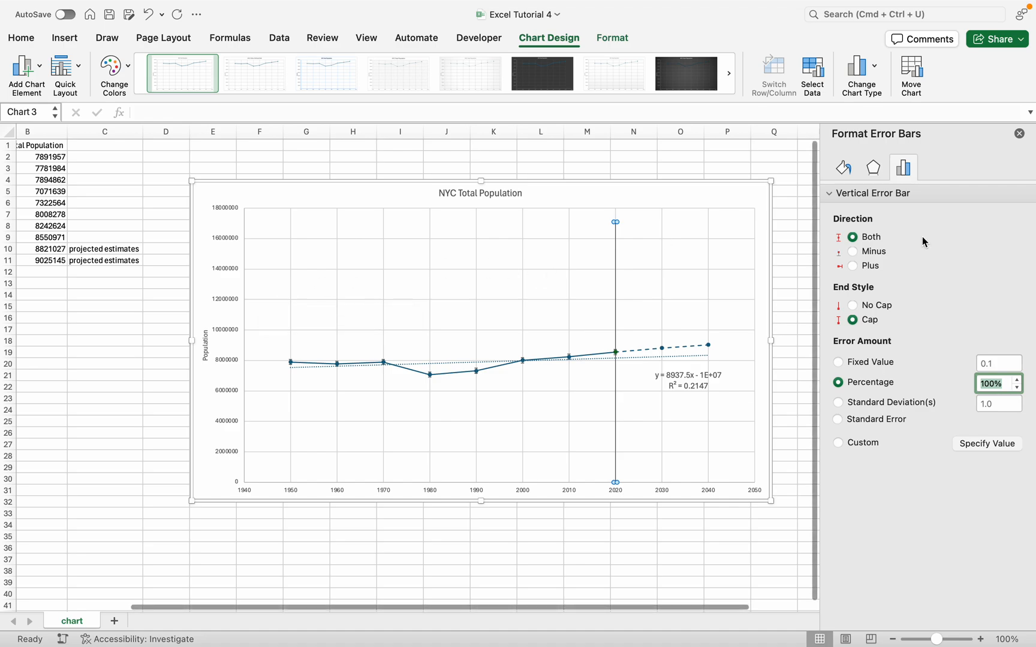
left_click(1019, 133)
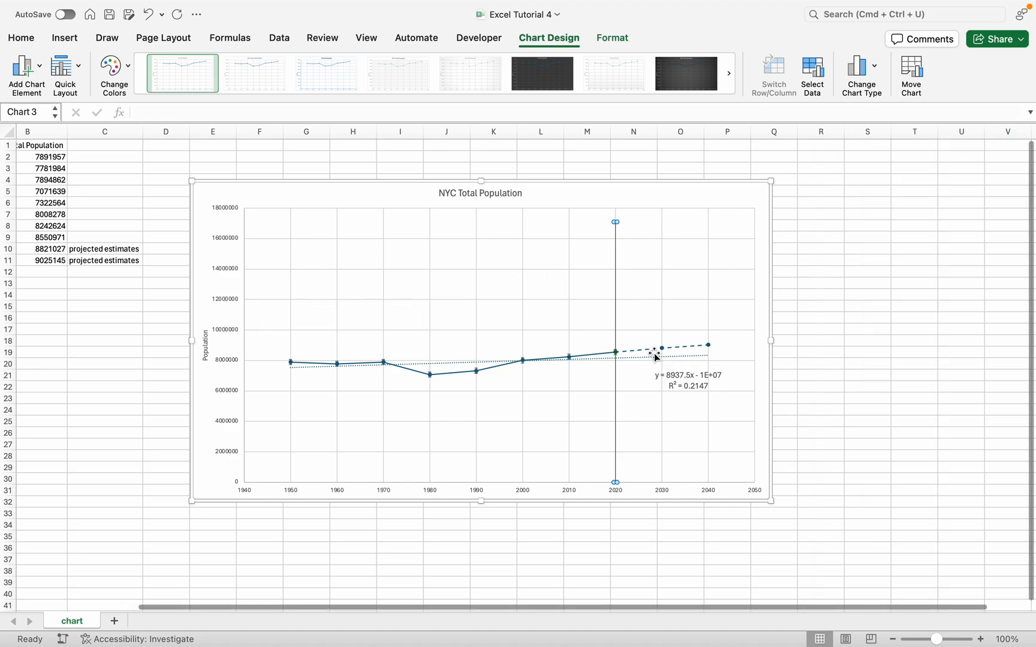
Add a data callout to the vertical line series' 2020 point and place it above the population line, just before 2020
left_click(616, 353)
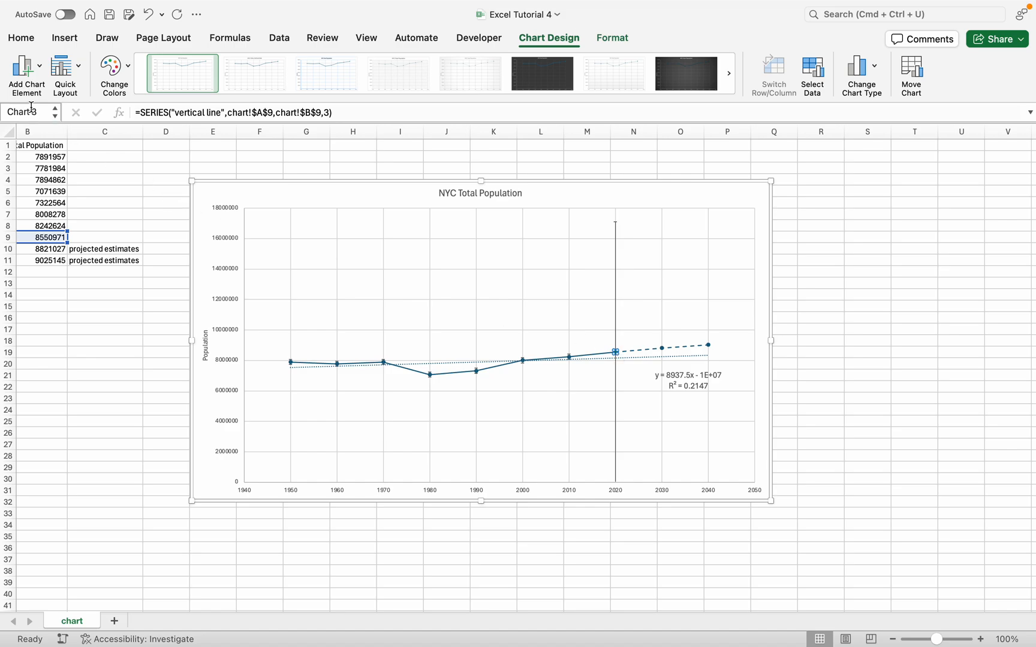
left_click(27, 88)
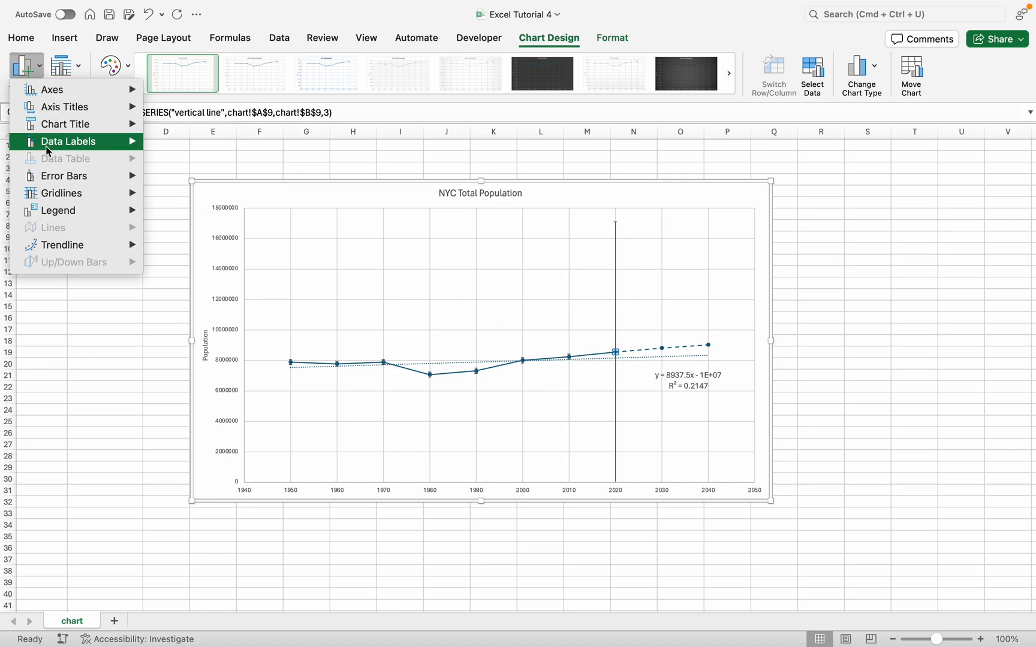
mouse_move(47, 144)
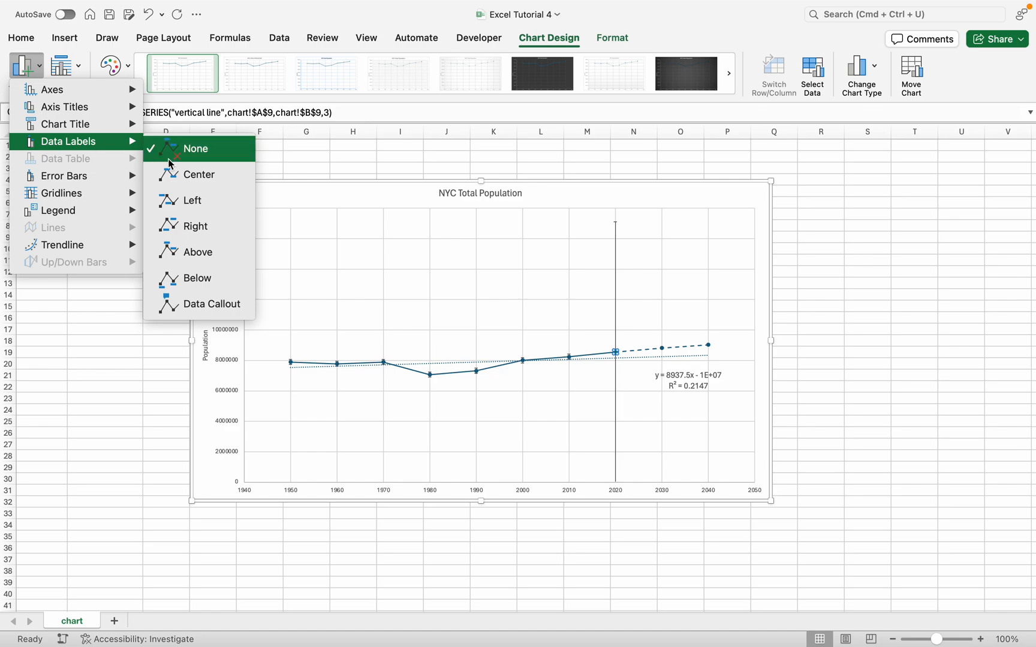
left_click(193, 317)
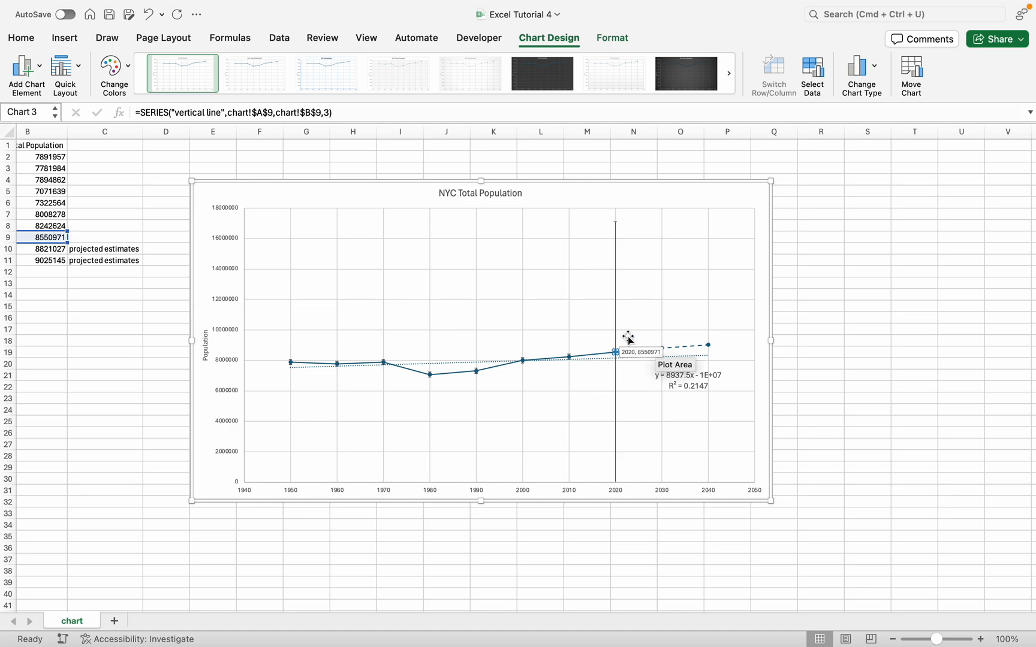
left_click_drag(652, 351, 581, 330)
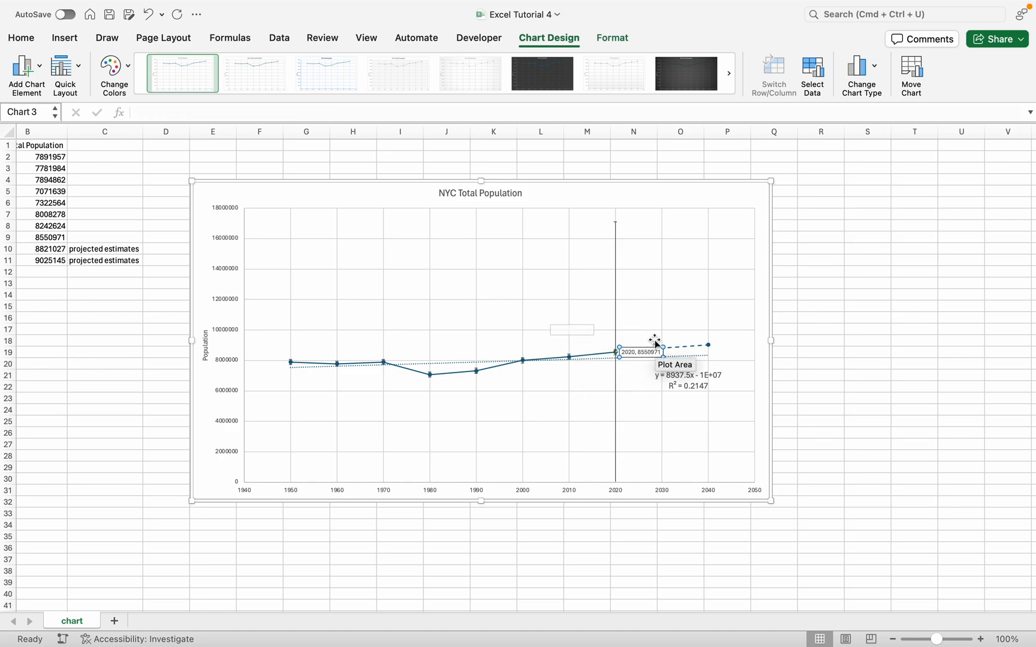
left_click_drag(641, 355, 575, 328)
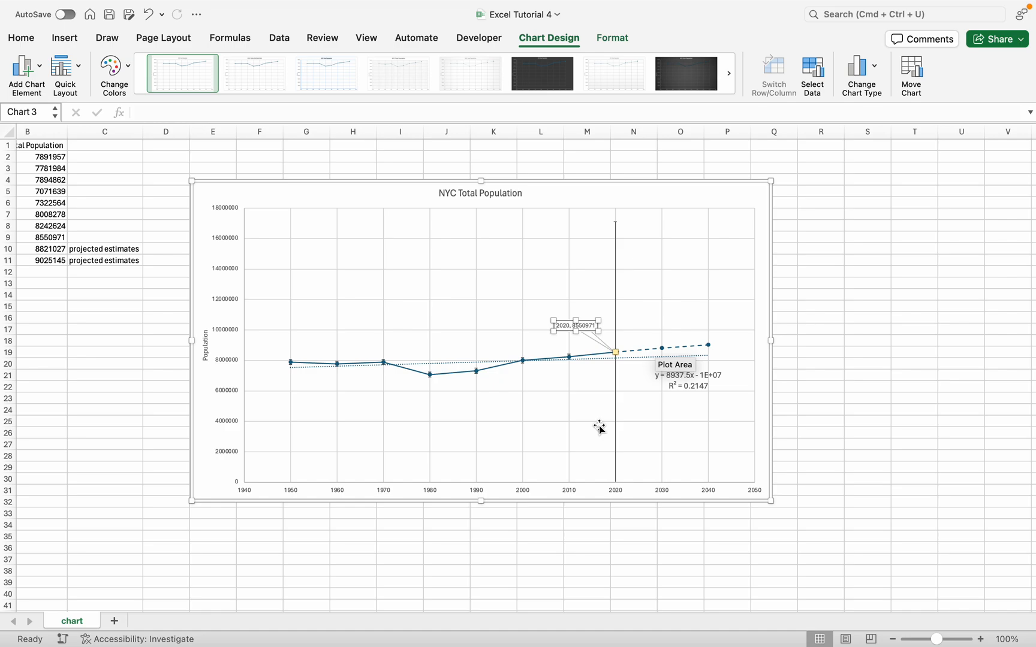
Try data labels above every point of the solid population series, undo them and deselect the series
left_click(454, 378)
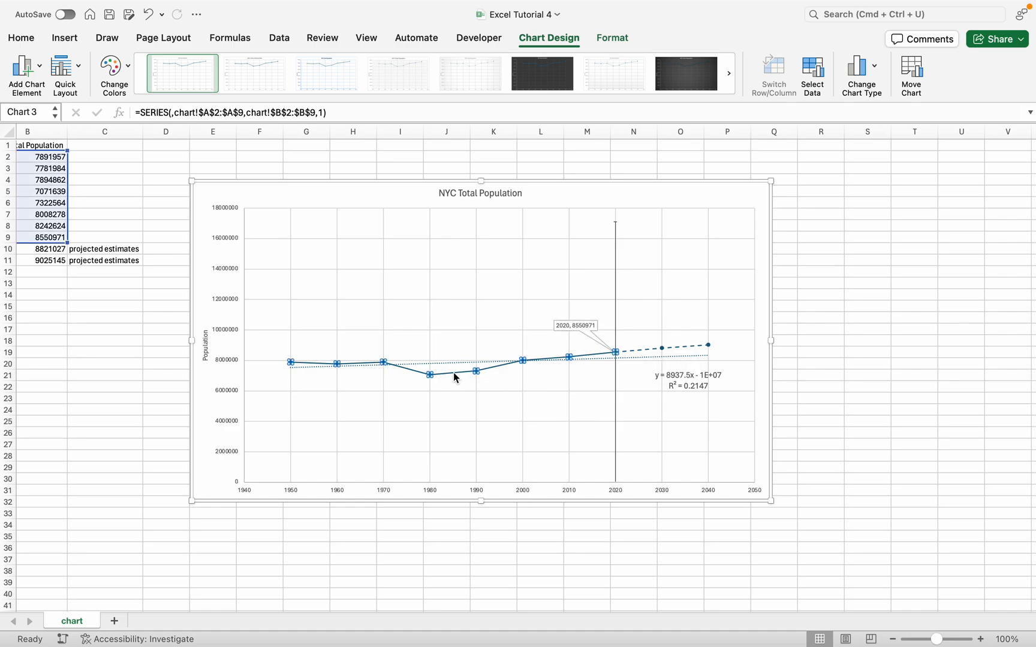
left_click(24, 67)
mouse_move(52, 148)
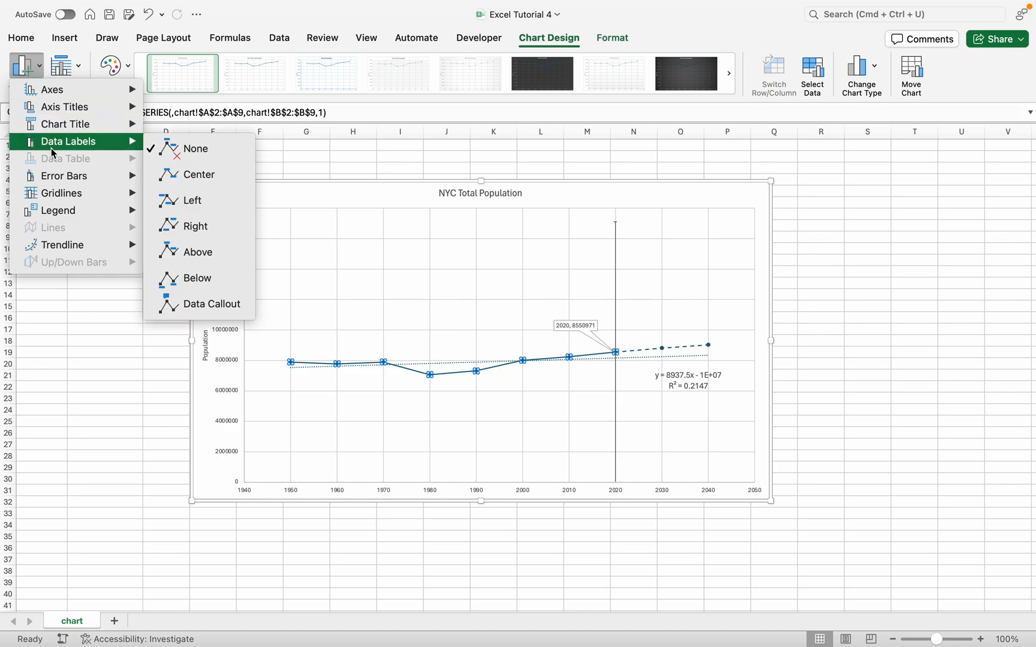
left_click(189, 254)
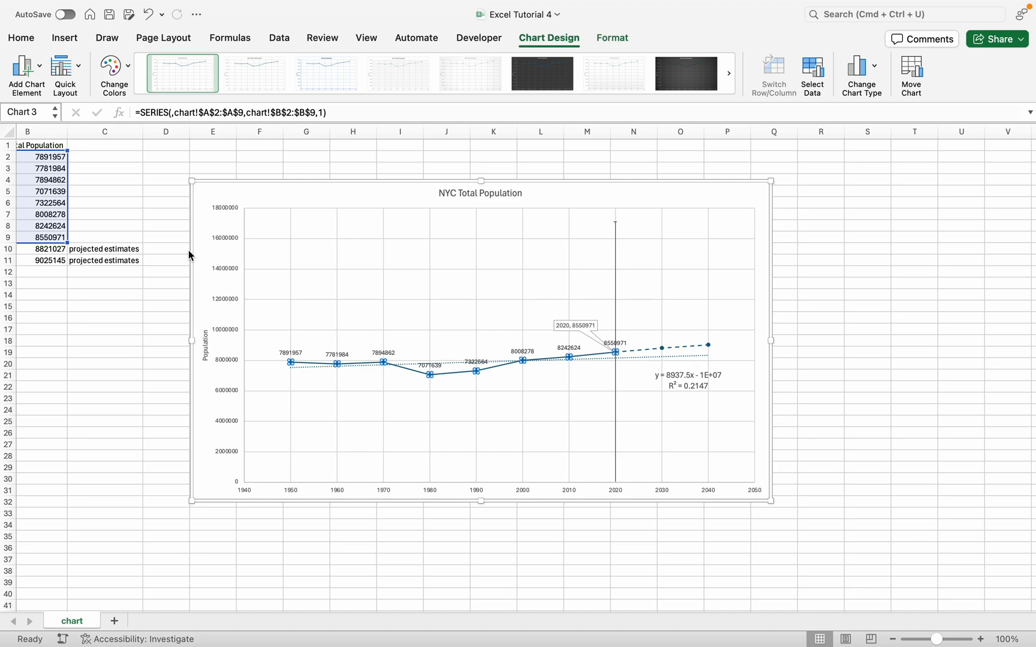
key("super+z")
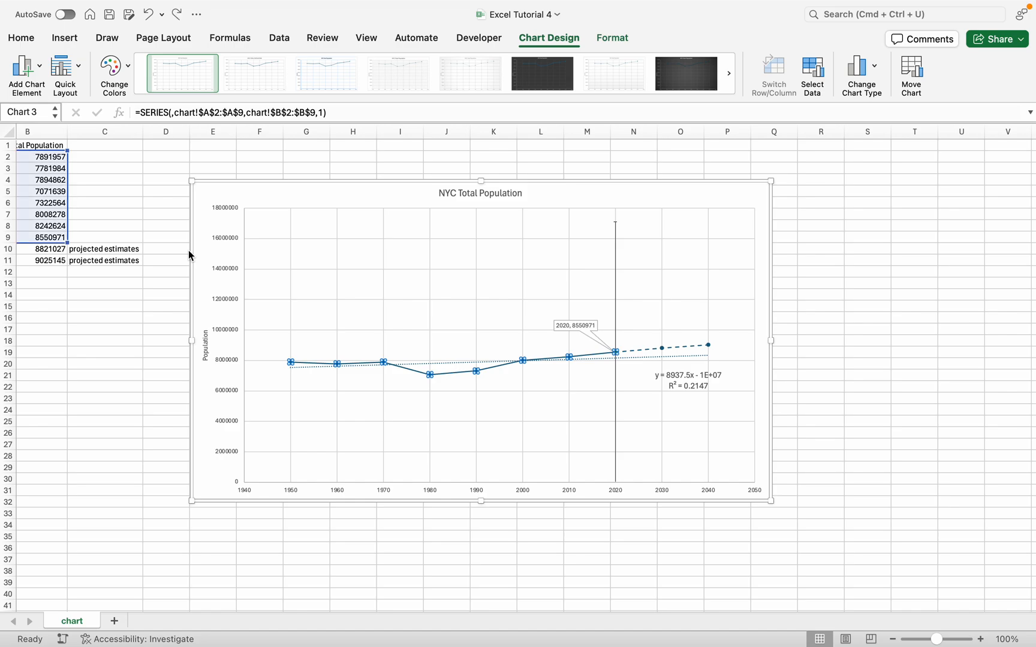
left_click(302, 401)
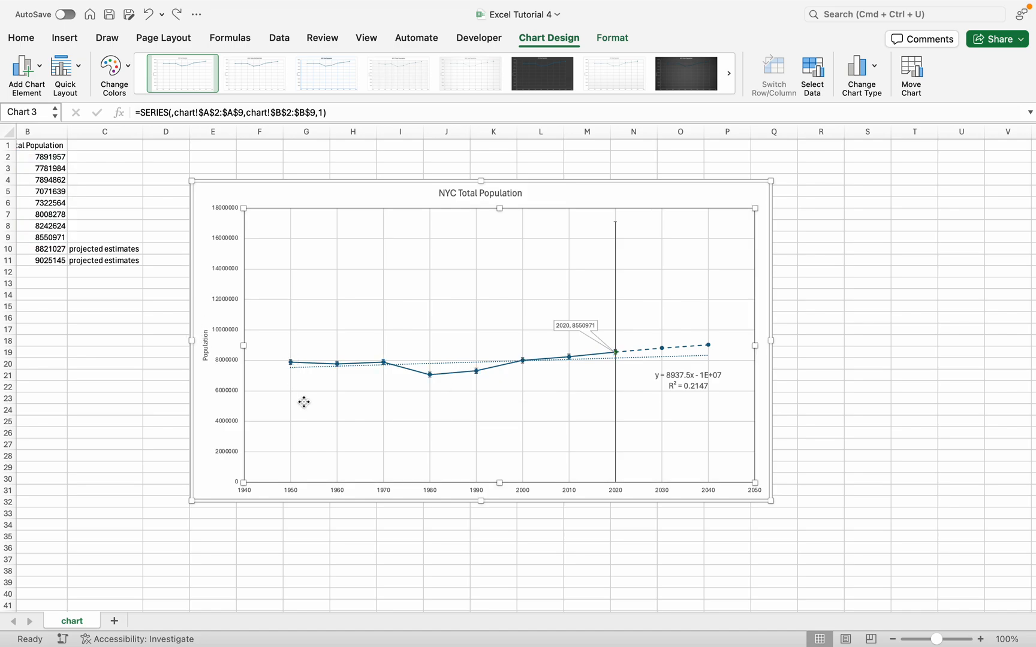
Add a data label above only the 1950 point of the solid population series
left_click(291, 367)
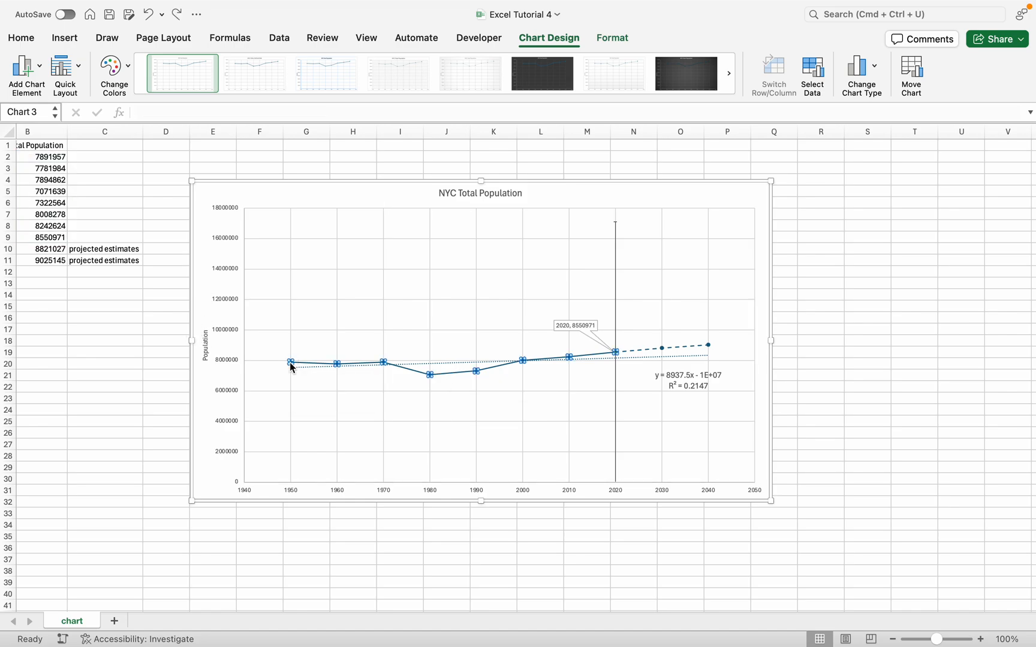
double_click(291, 367)
left_click(292, 367)
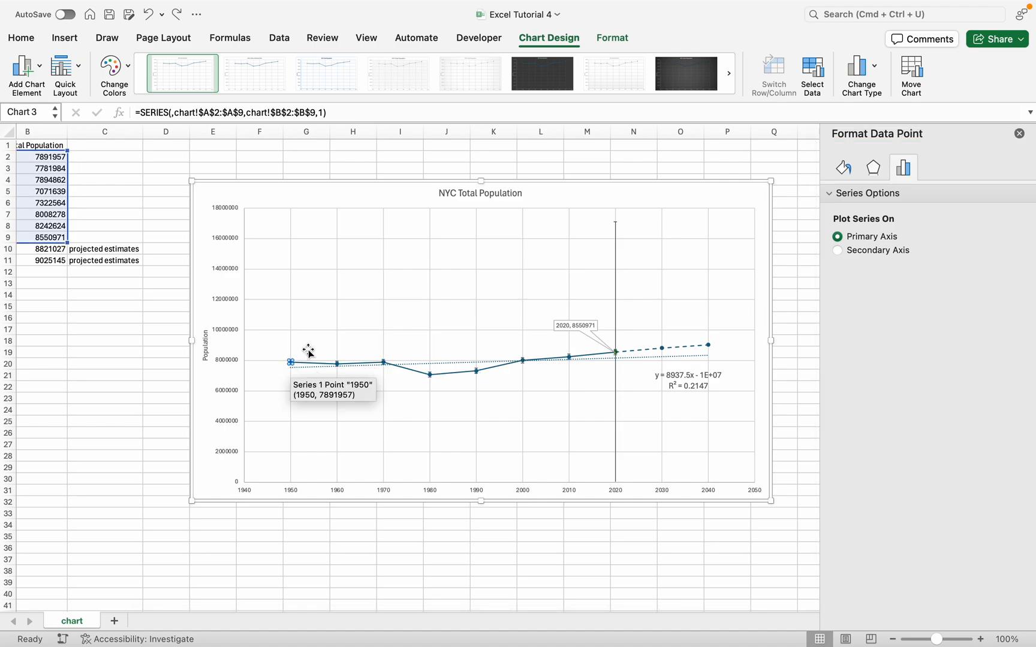
left_click(23, 67)
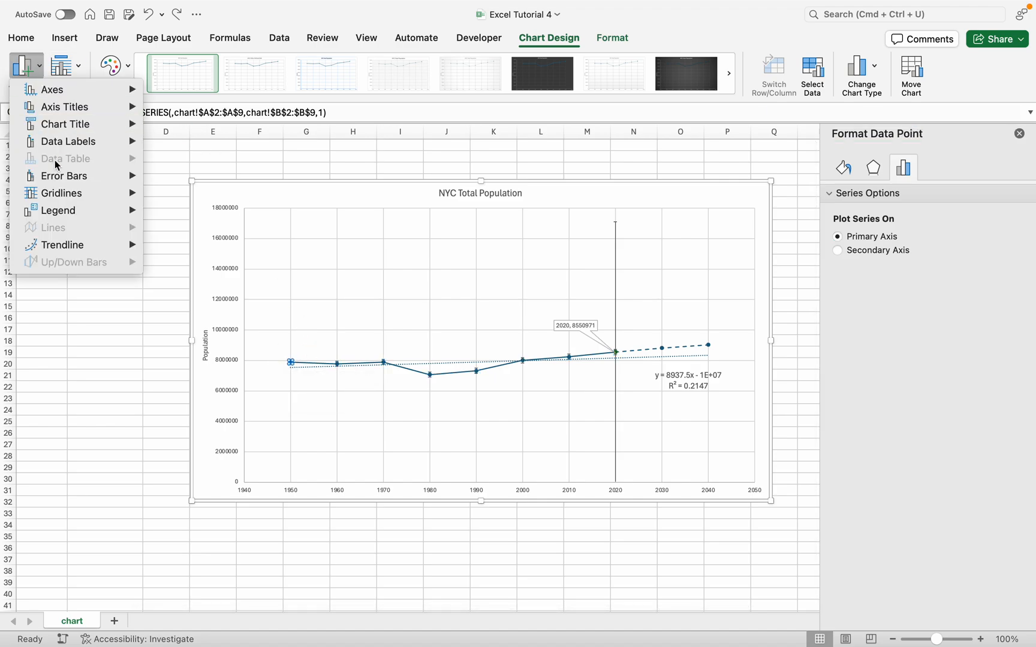
mouse_move(60, 142)
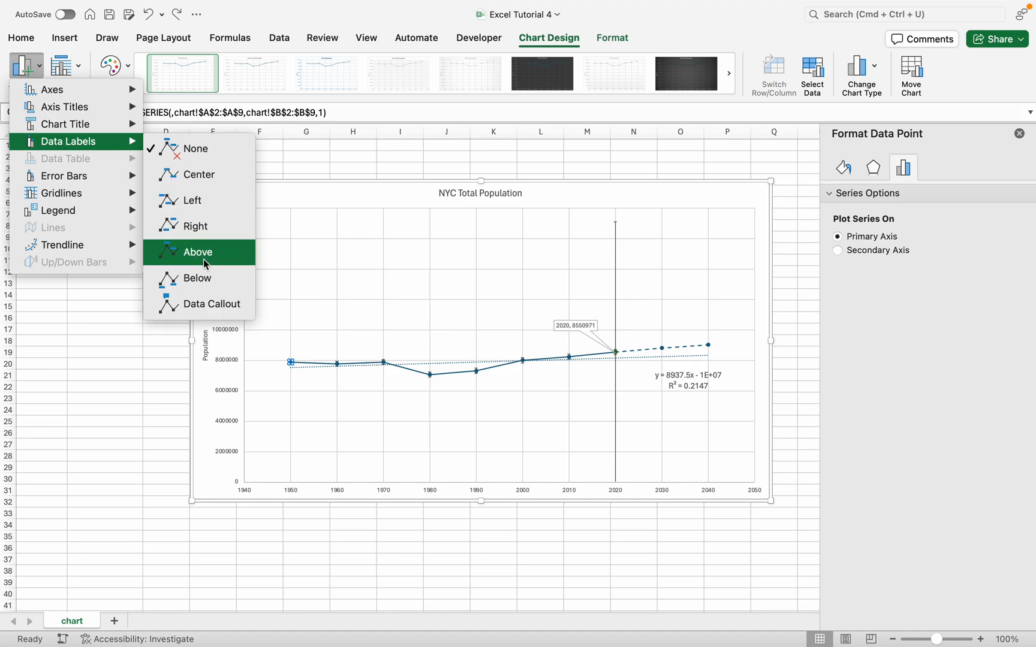